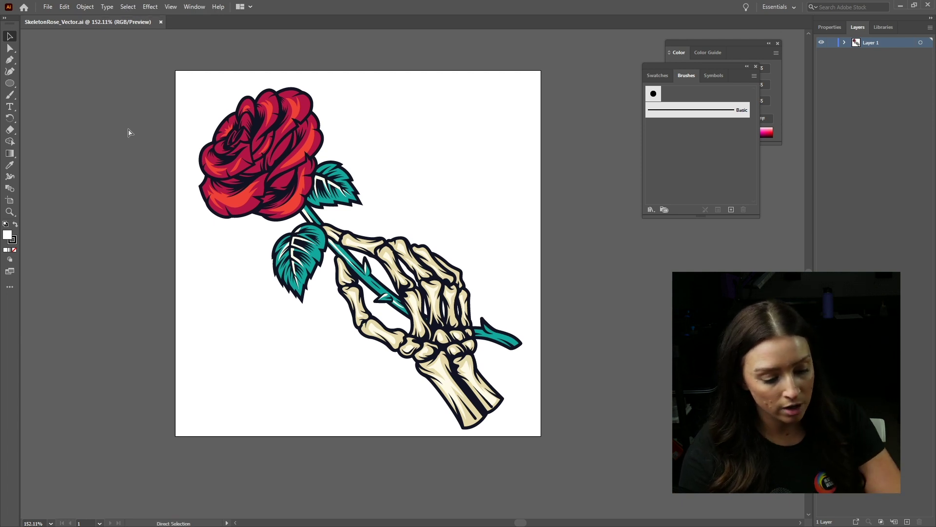
- Toggle Outline view, move the high-res rose PNG off and back onto the artboard, and zoom to 600%
{"action": "key", "text": "ctrl+y"}
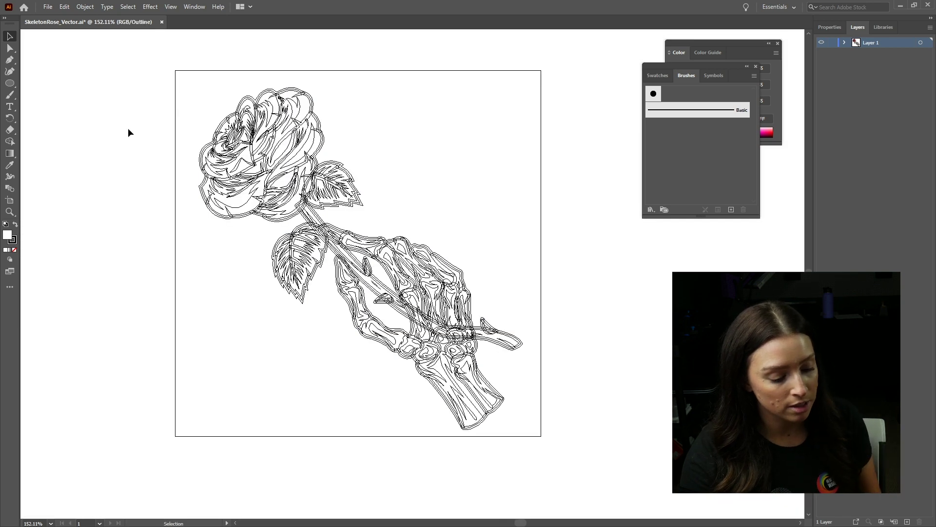
{"action": "key", "text": "ctrl+y"}
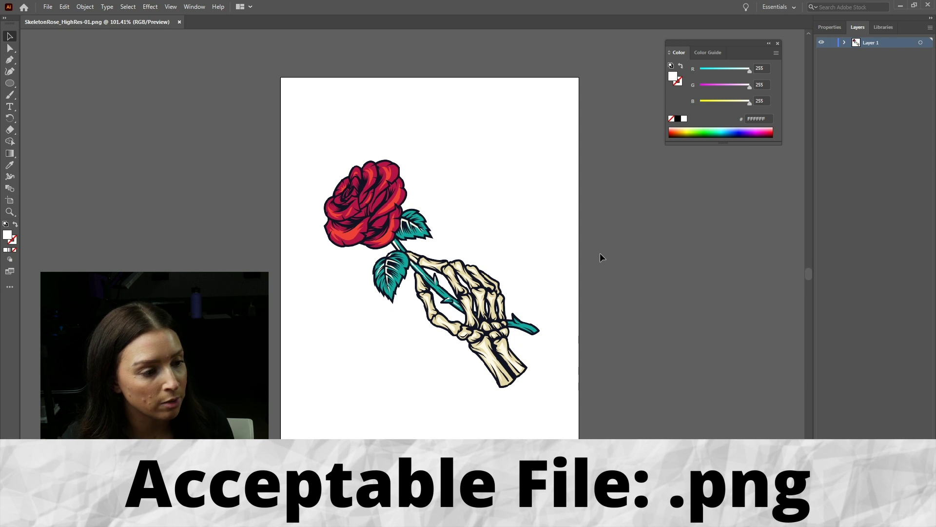
{"action": "left_click", "coordinate": [372, 300]}
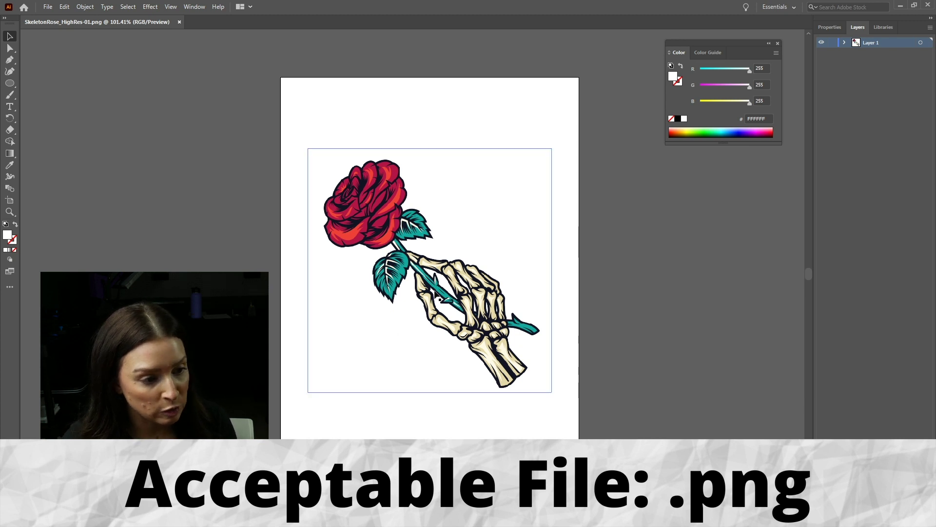
{"action": "left_click_drag", "start_coordinate": [400, 271], "coordinate": [672, 280]}
{"action": "left_click", "coordinate": [631, 456]}
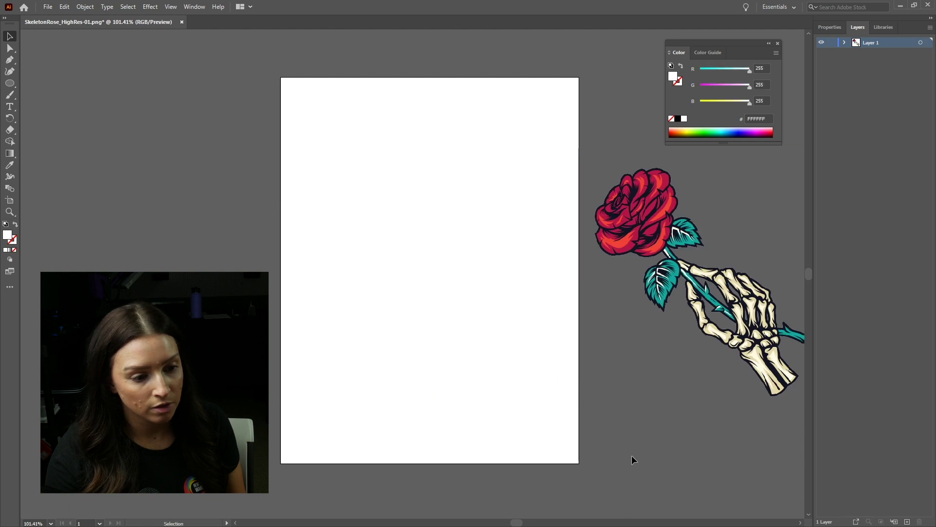
{"action": "left_click_drag", "start_coordinate": [744, 325], "coordinate": [474, 315]}
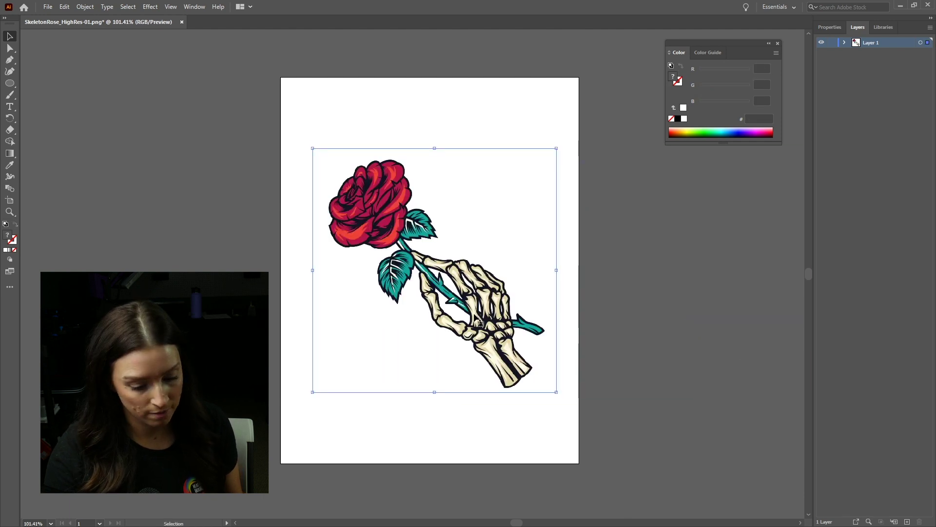
{"action": "key", "text": "ctrl+plus"}
{"action": "key", "text": "ctrl+plus"}
{"action": "key", "text": "ctrl+plus"}
{"action": "key", "text": "ctrl+plus"}
{"action": "key", "text": "ctrl+plus"}
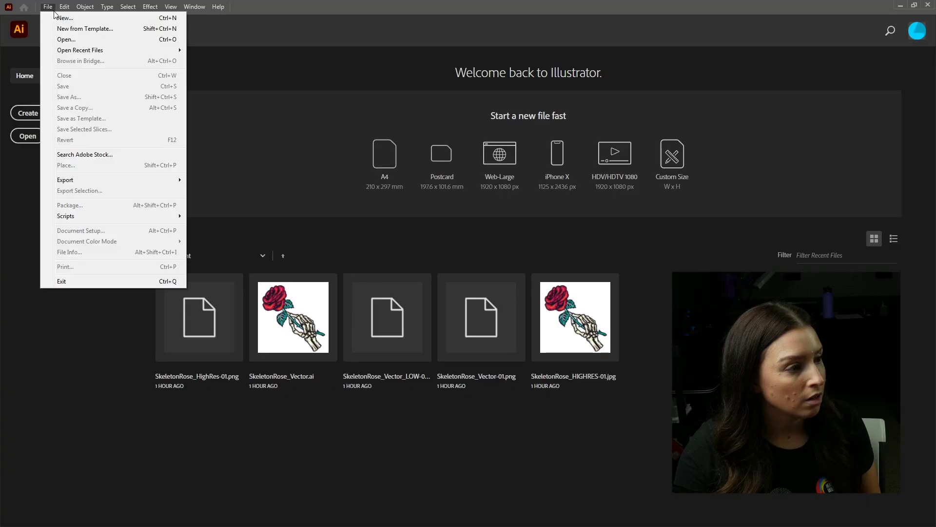
- Open SkeletonRose_LowRES-01.png and zoom in to 800% to inspect its pixels
{"action": "left_click", "coordinate": [65, 41]}
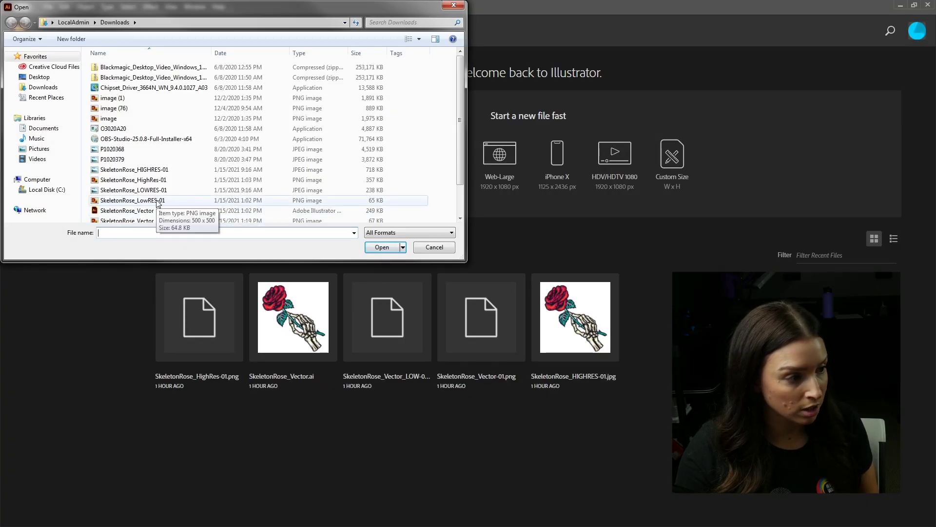
{"action": "double_click", "coordinate": [157, 200]}
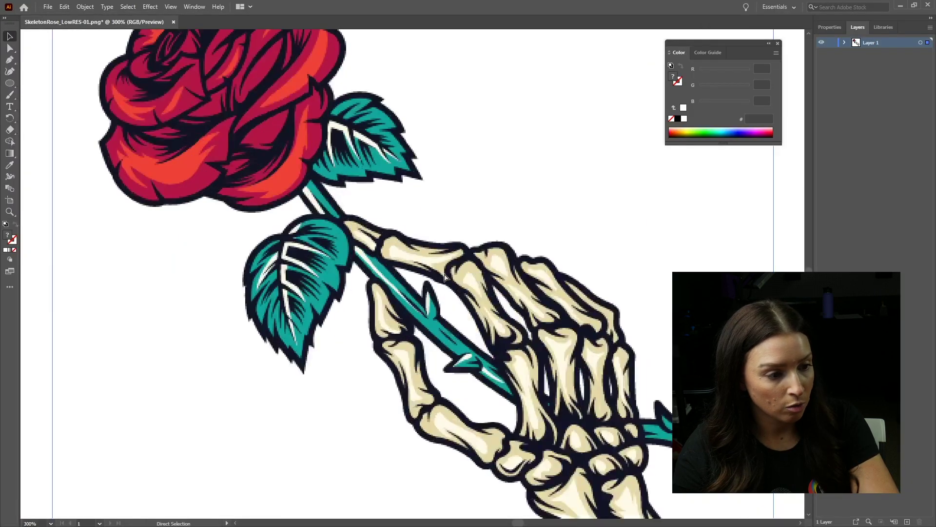
{"action": "key", "text": "ctrl+equal"}
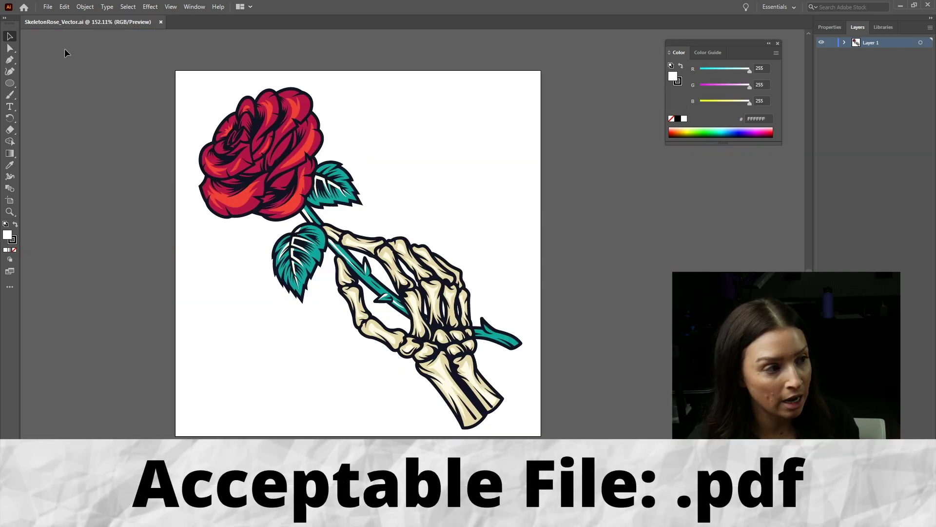
- Save the artwork as the Adobe PDF SkeletonRose_Vector copy.pdf and nudge its artwork to confirm it's editable
{"action": "left_click", "coordinate": [47, 8]}
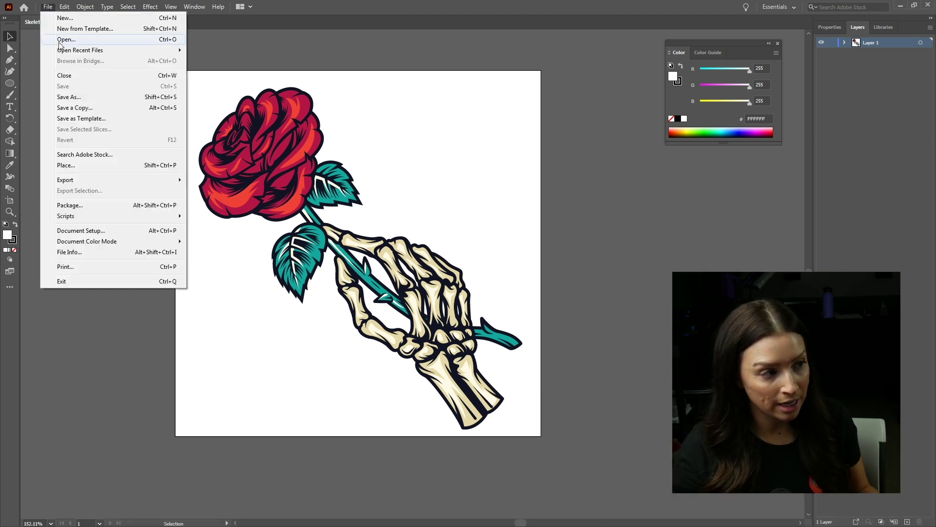
{"action": "left_click", "coordinate": [75, 99]}
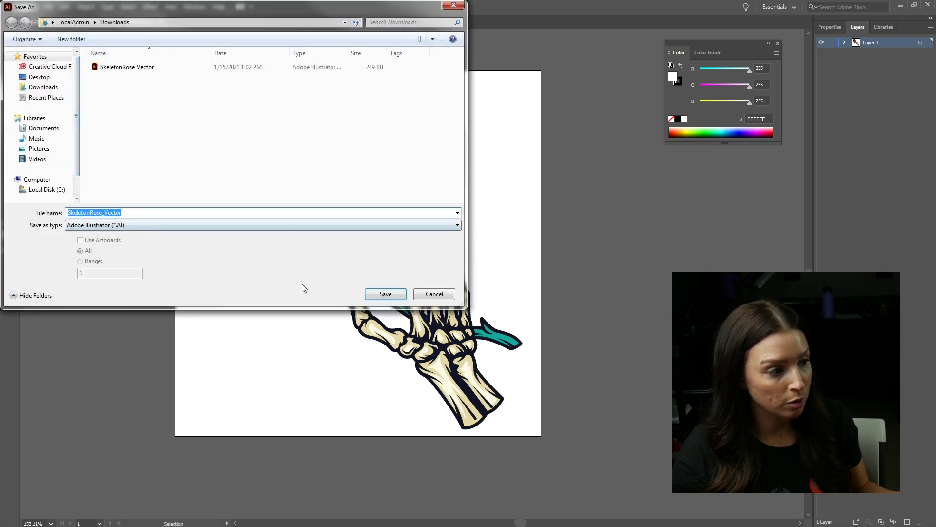
{"action": "left_click", "coordinate": [190, 225]}
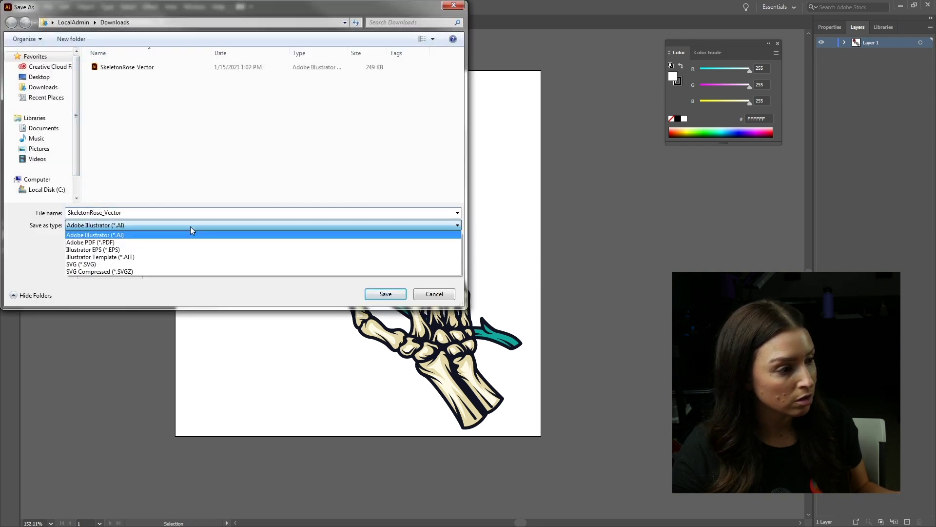
{"action": "left_click", "coordinate": [117, 244]}
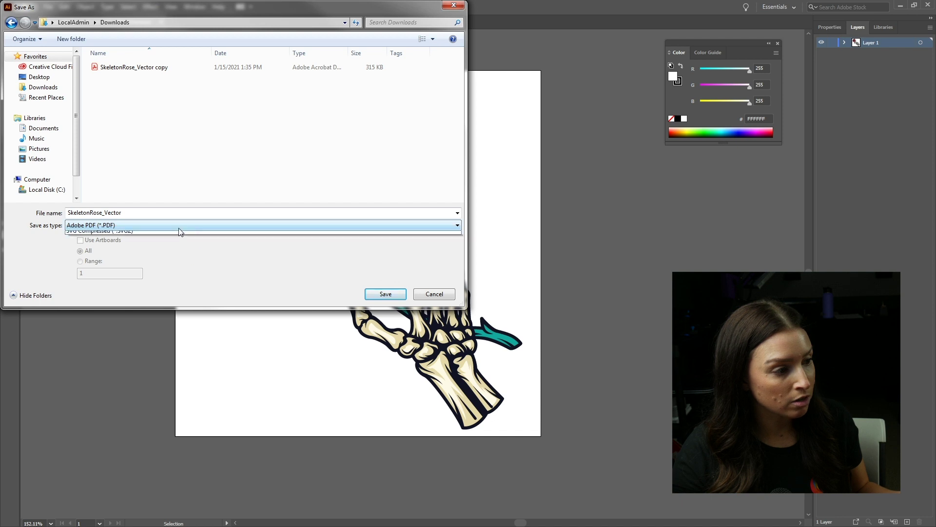
{"action": "left_click", "coordinate": [179, 227]}
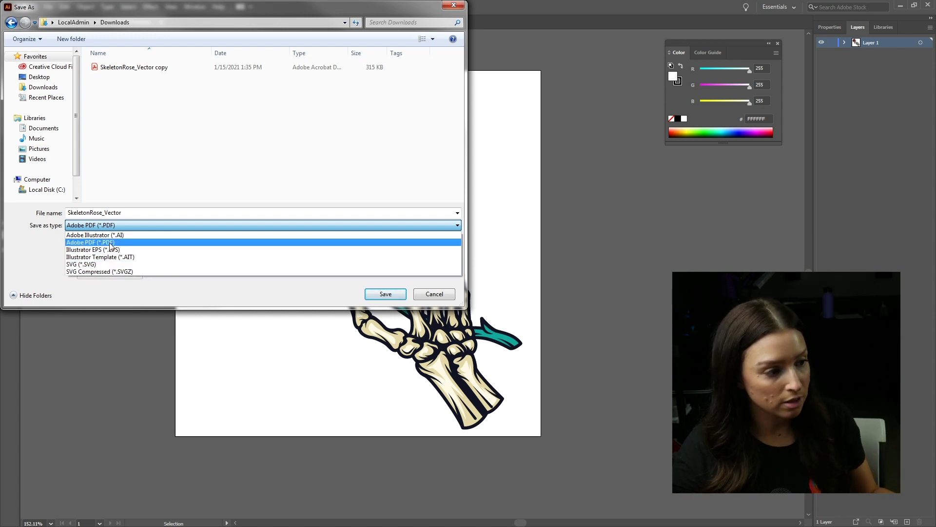
{"action": "left_click", "coordinate": [148, 242]}
{"action": "left_click", "coordinate": [386, 294]}
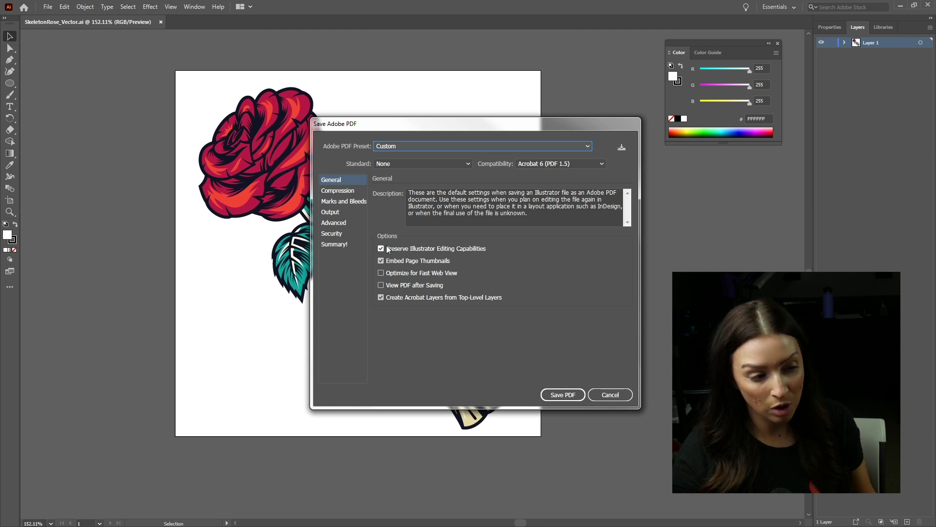
{"action": "left_click", "coordinate": [560, 395]}
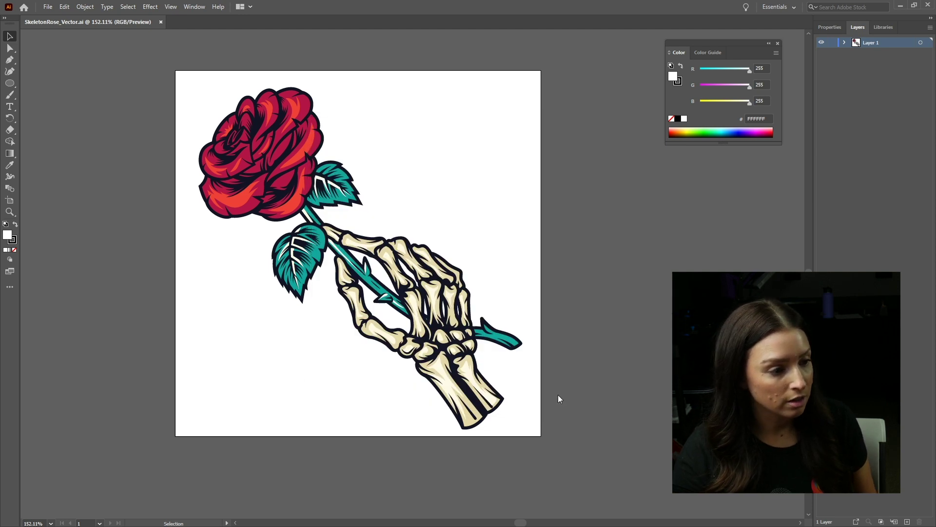
{"action": "left_click", "coordinate": [333, 243]}
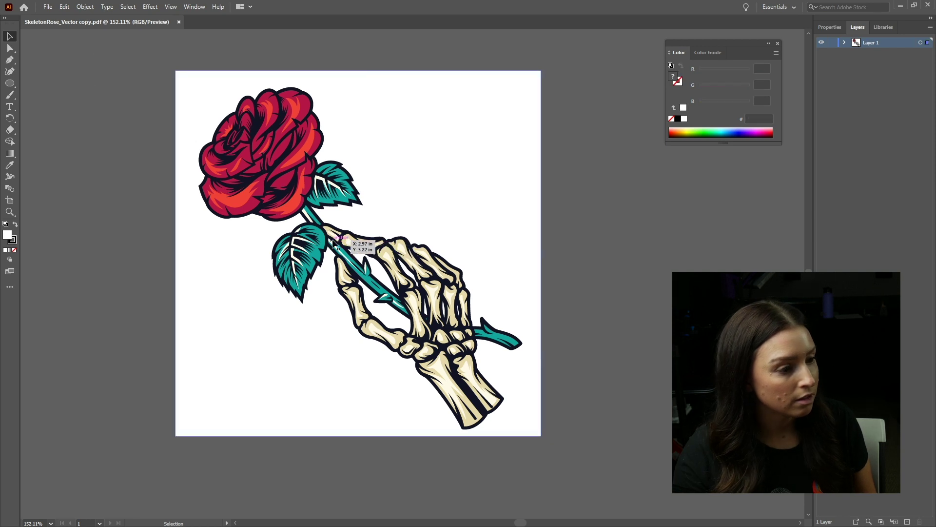
{"action": "left_click_drag", "start_coordinate": [333, 240], "coordinate": [330, 239]}
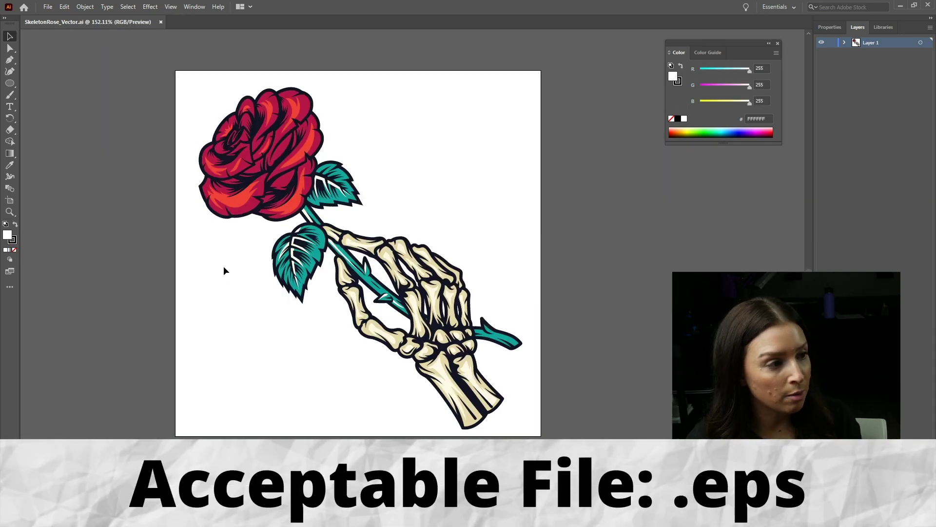
- Save the rose artwork as an Illustrator 2020 EPS
{"action": "left_click", "coordinate": [48, 7]}
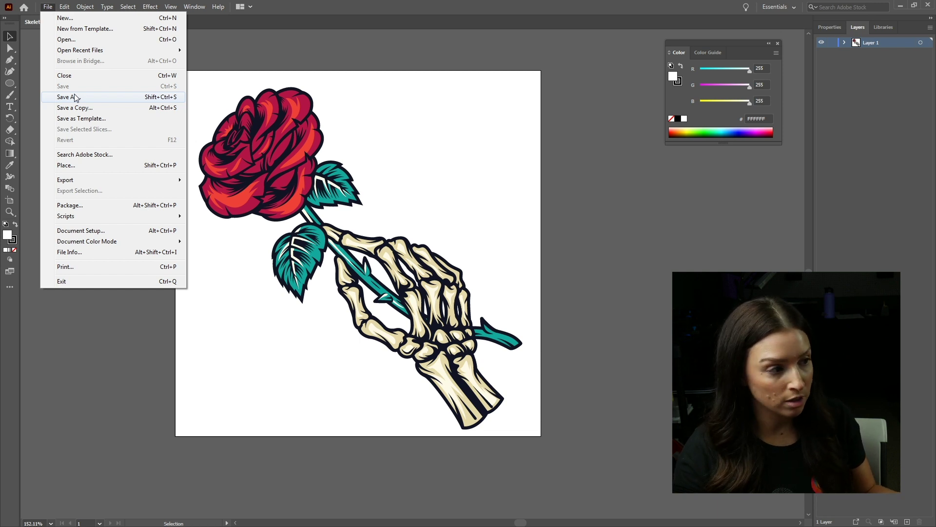
{"action": "left_click", "coordinate": [74, 96]}
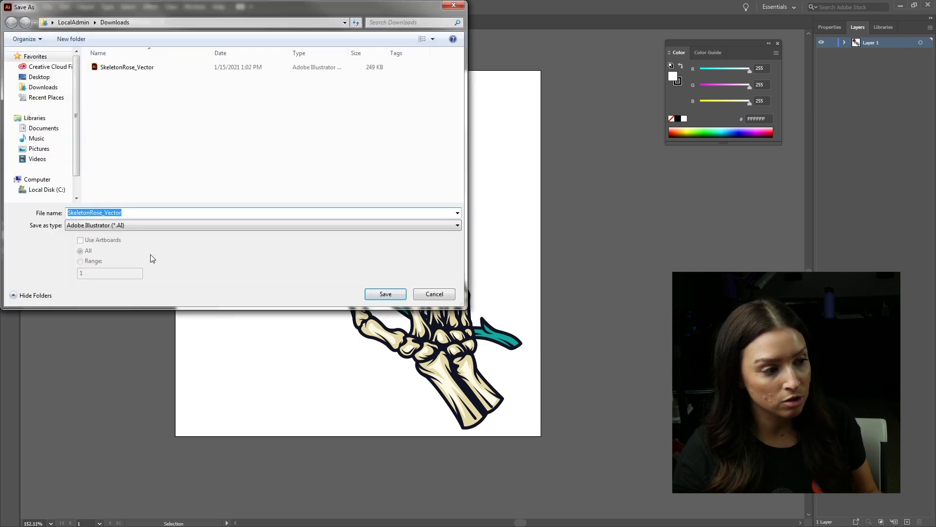
{"action": "left_click", "coordinate": [134, 225]}
{"action": "left_click", "coordinate": [132, 250]}
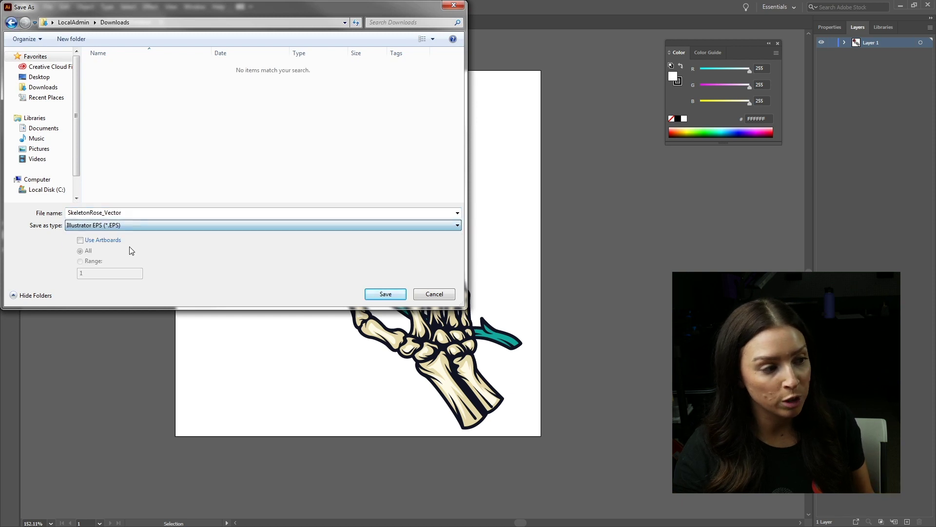
{"action": "left_click", "coordinate": [385, 295]}
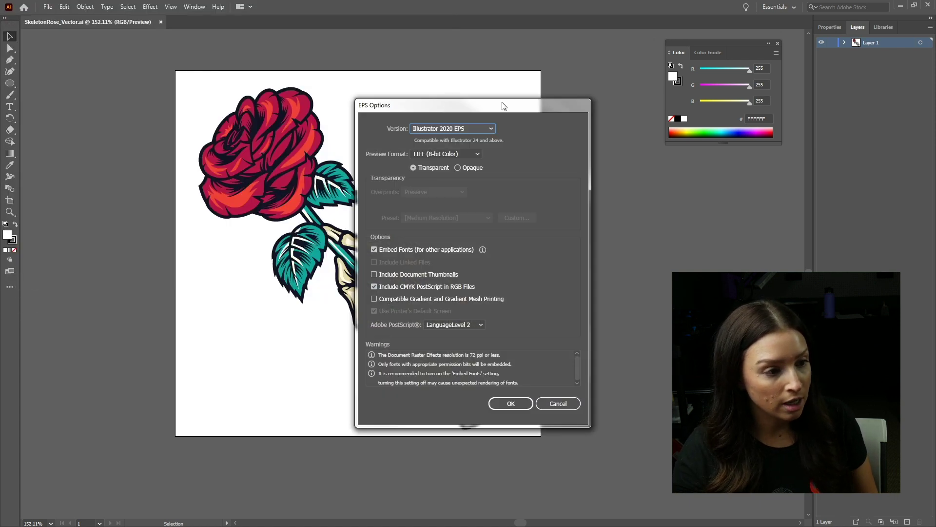
{"action": "left_click", "coordinate": [492, 127]}
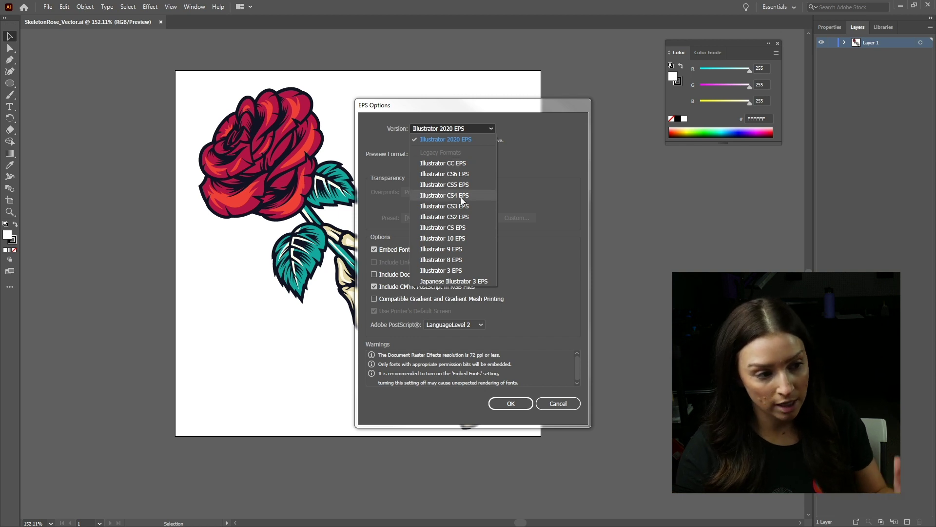
{"action": "left_click", "coordinate": [533, 192]}
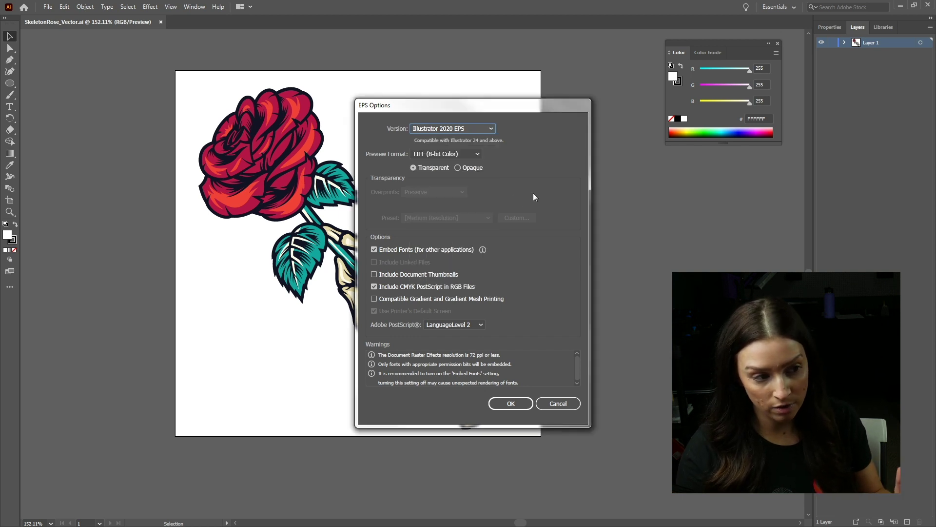
{"action": "left_click", "coordinate": [499, 405]}
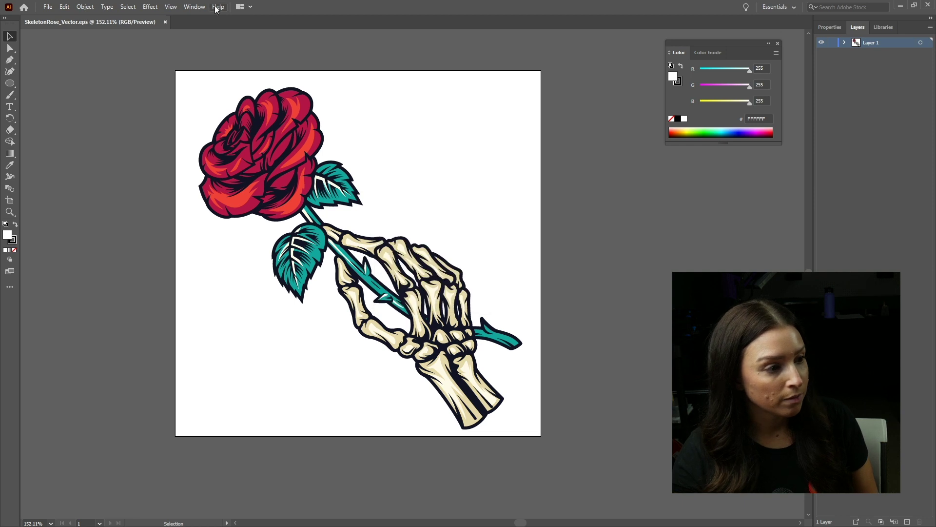
- Close the EPS, reopen SkeletonRose_Vector.eps, and check its paths in Outline view
{"action": "left_click", "coordinate": [165, 22]}
{"action": "left_click", "coordinate": [48, 6]}
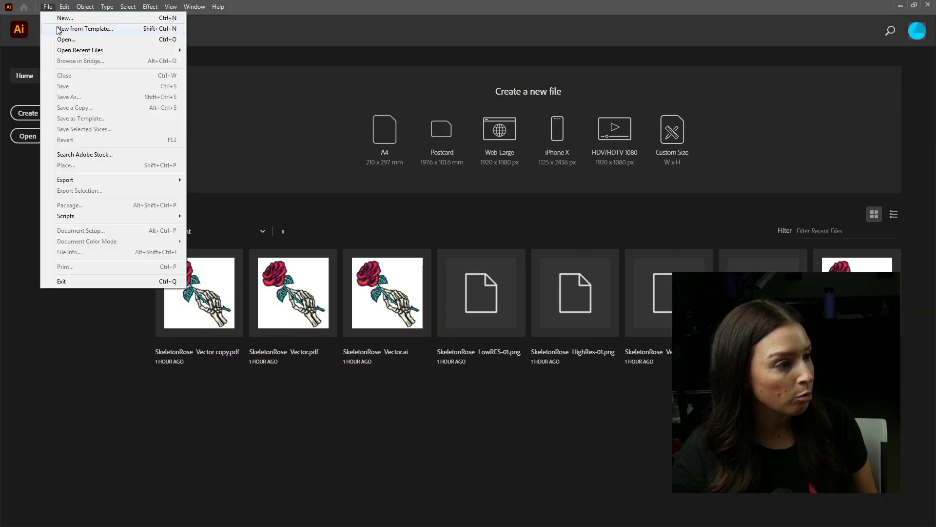
{"action": "left_click", "coordinate": [71, 42]}
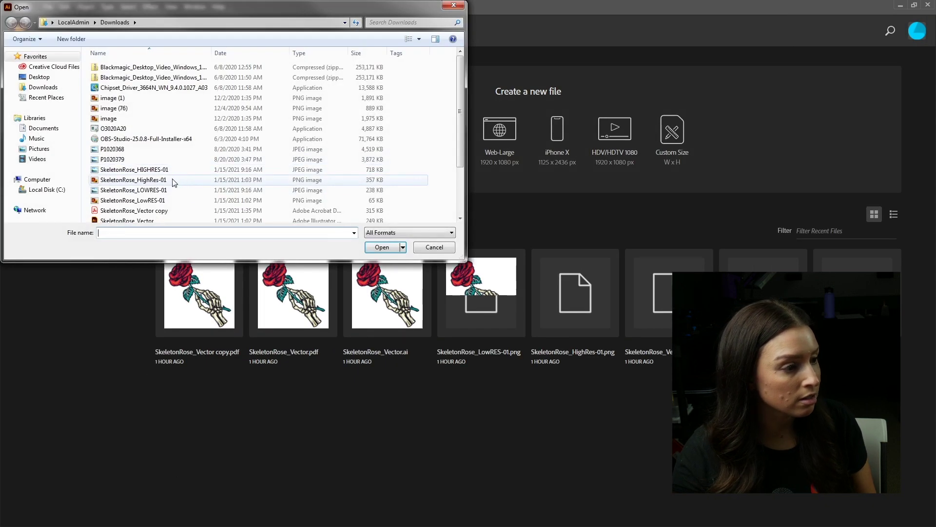
{"action": "scroll", "coordinate": [157, 223], "scroll_direction": "down", "scroll_amount": 1}
{"action": "left_click", "coordinate": [150, 207]}
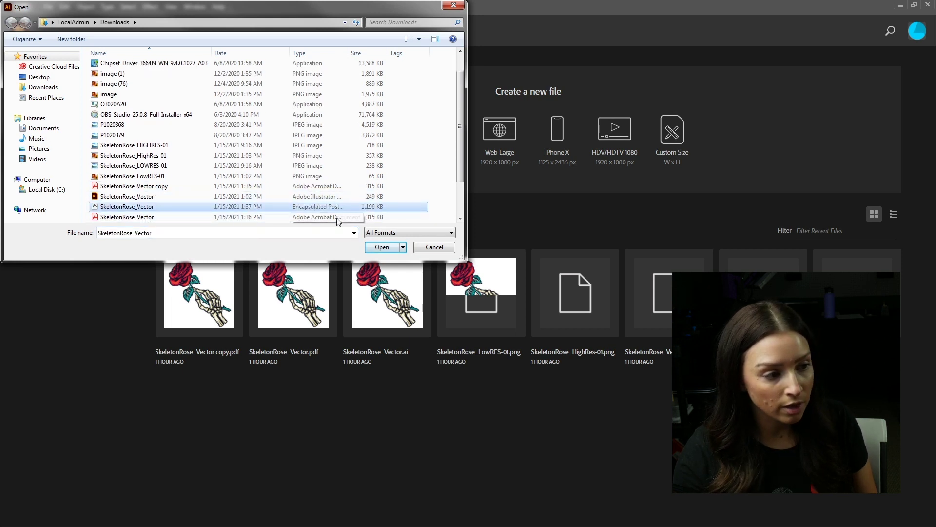
{"action": "left_click", "coordinate": [384, 249]}
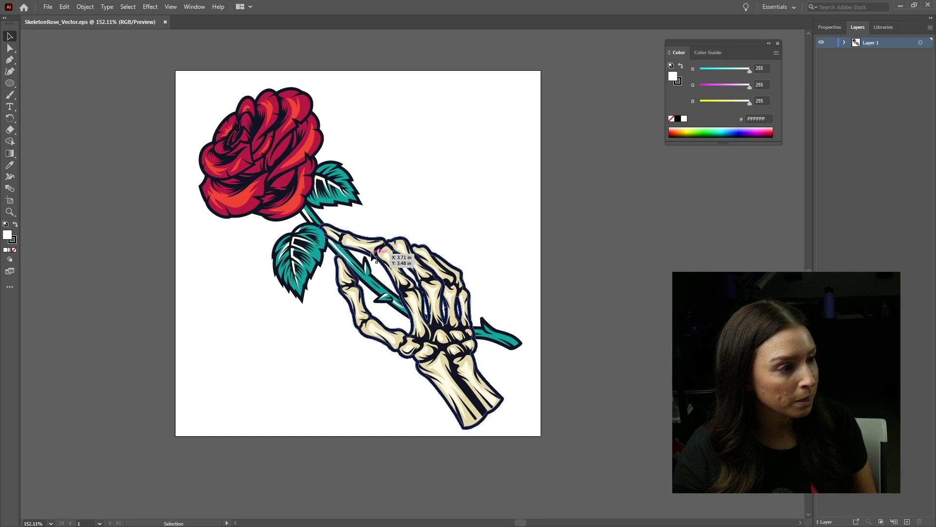
{"action": "key", "text": "ctrl+y"}
{"action": "key", "text": "ctrl+y"}
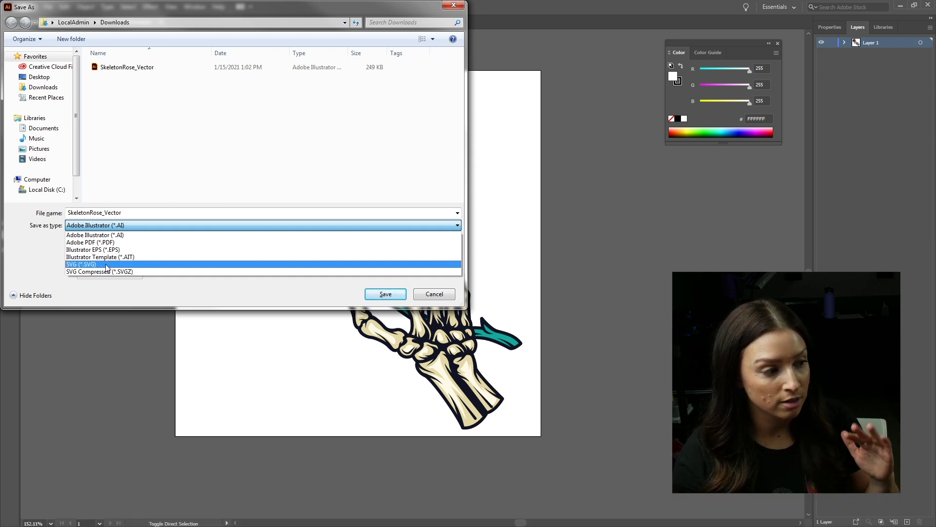
- Save the artwork as SkeletonRose_Vector.svg with default SVG options, then bring the Downloads window into view
{"action": "left_click", "coordinate": [111, 264]}
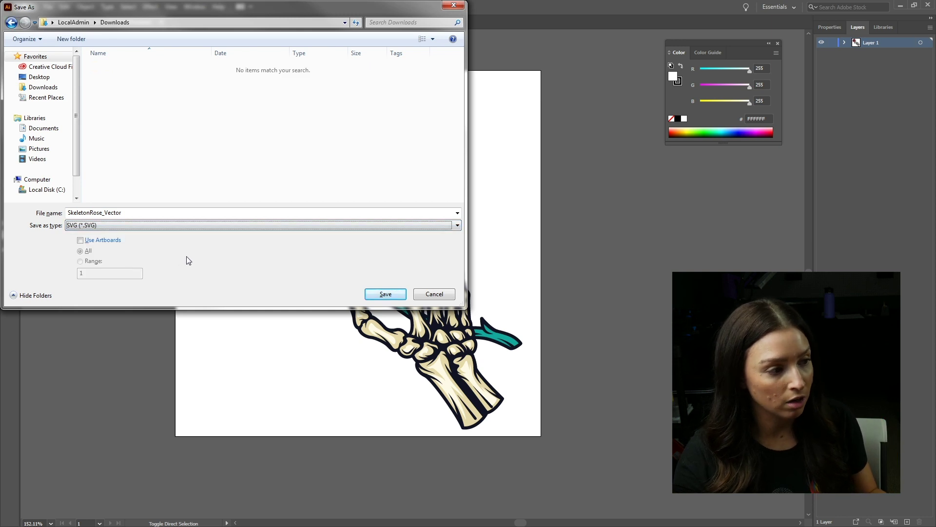
{"action": "left_click", "coordinate": [380, 295]}
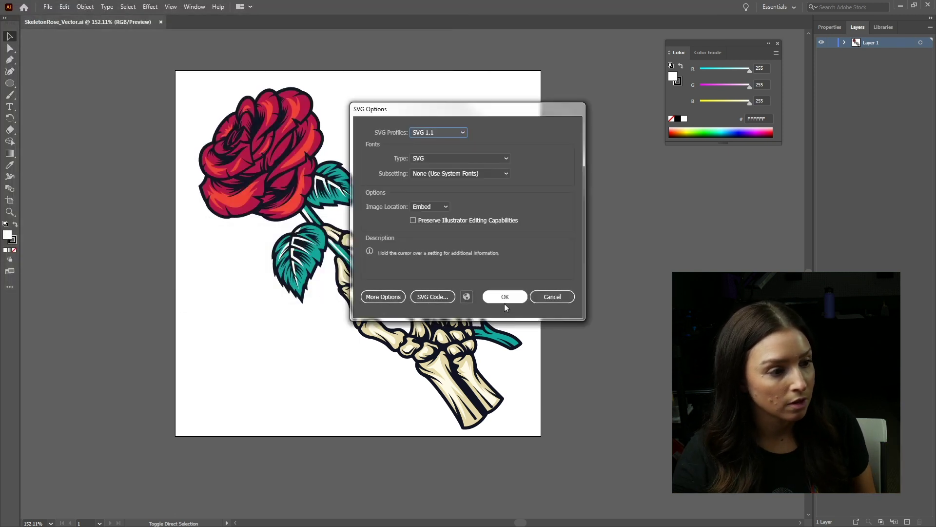
{"action": "left_click", "coordinate": [506, 296]}
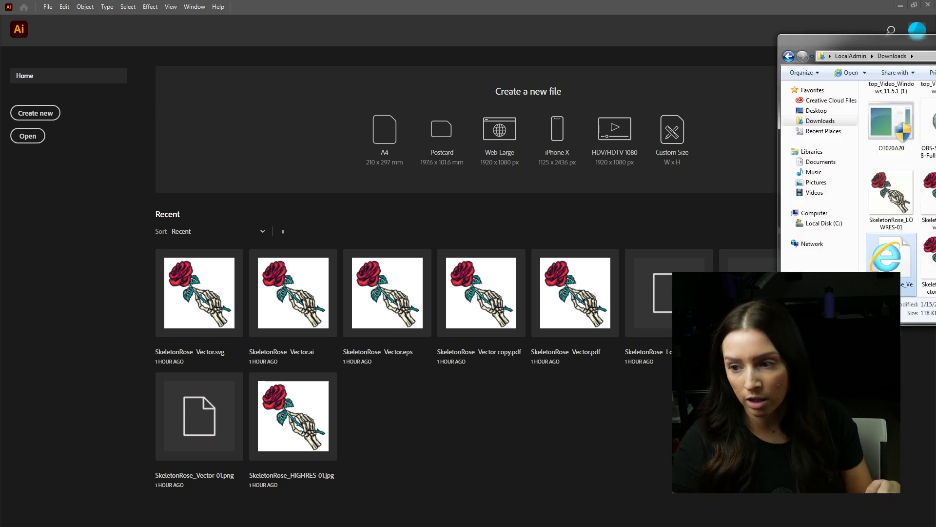
{"action": "left_click_drag", "start_coordinate": [935, 45], "coordinate": [728, 72]}
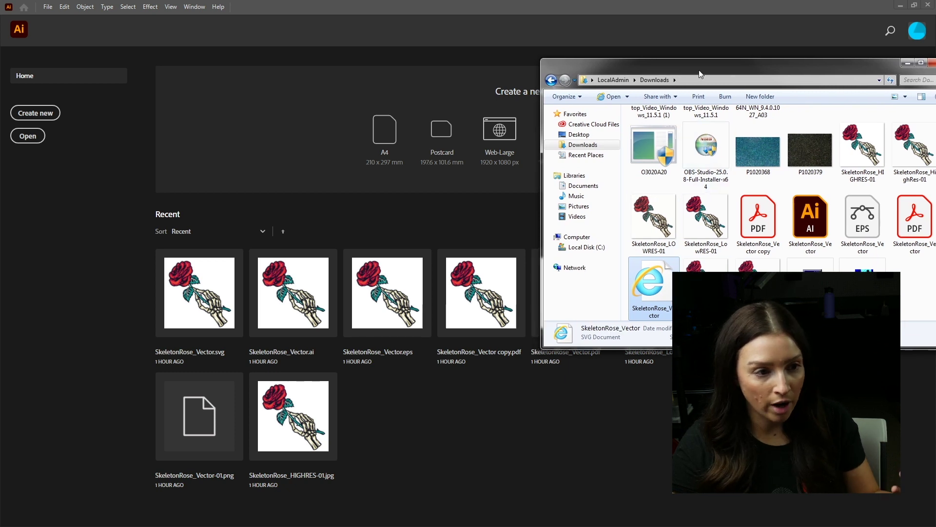
- Back in Illustrator, open SkeletonRose_Vector.svg from Downloads and check its paths in Outline view
{"action": "left_click", "coordinate": [531, 73]}
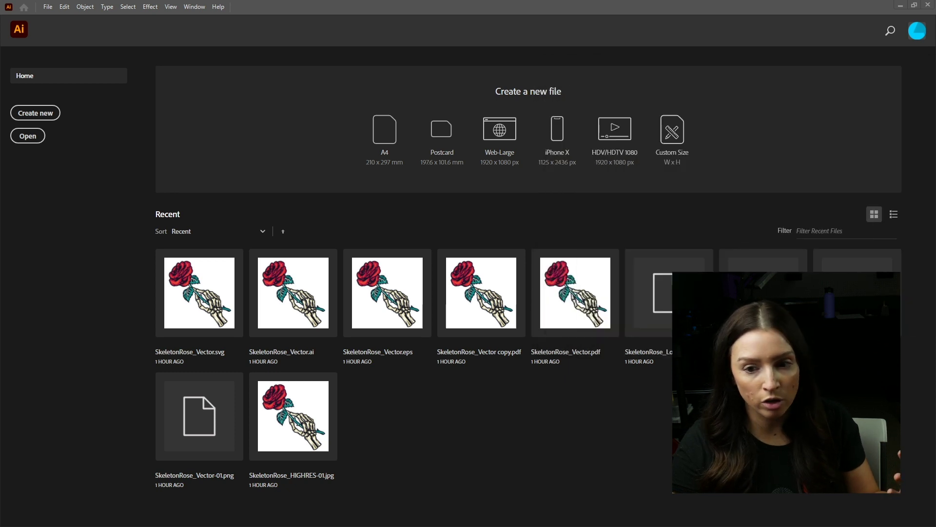
{"action": "left_click", "coordinate": [48, 6]}
{"action": "left_click", "coordinate": [57, 39]}
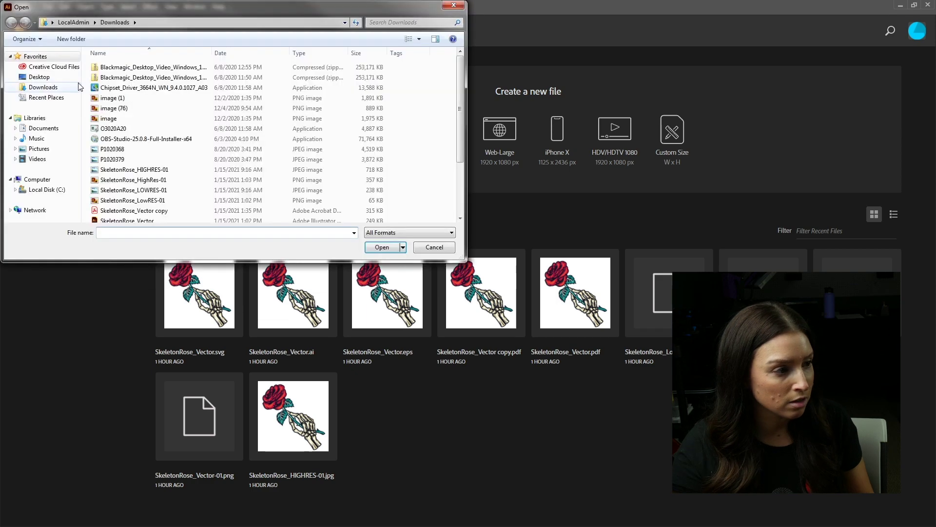
{"action": "double_click", "coordinate": [127, 220]}
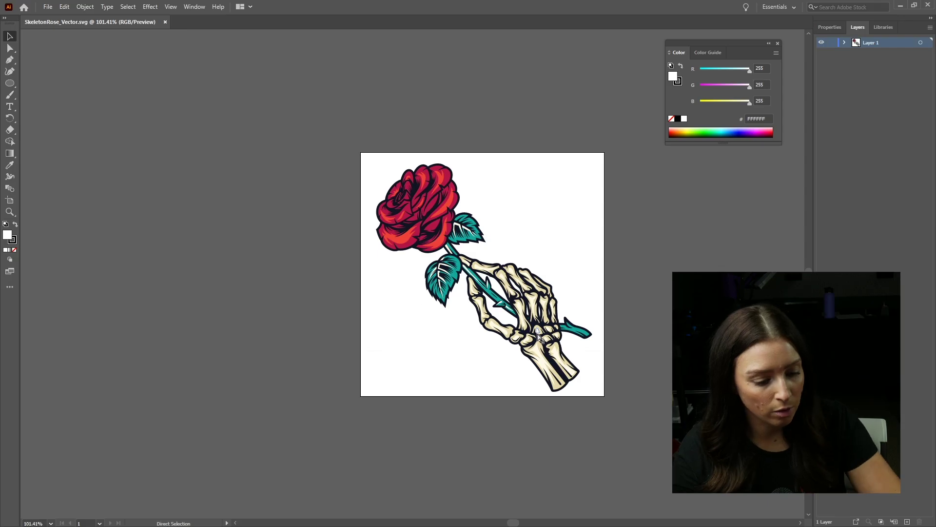
{"action": "key", "text": "ctrl+y"}
{"action": "key", "text": "ctrl+y"}
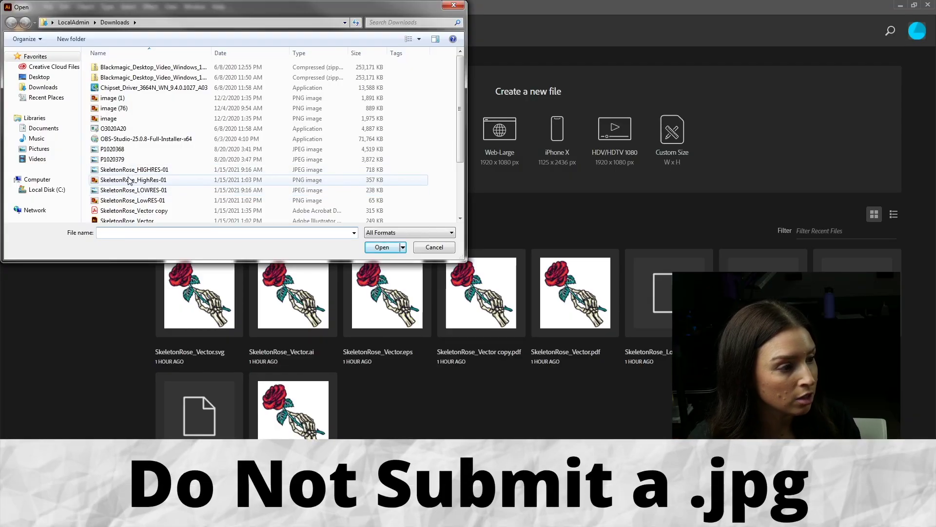
- Open SkeletonRose_HIGHRES-01.jpg and drag the image off the artboard, showing it is one flat picture
{"action": "left_click", "coordinate": [127, 170]}
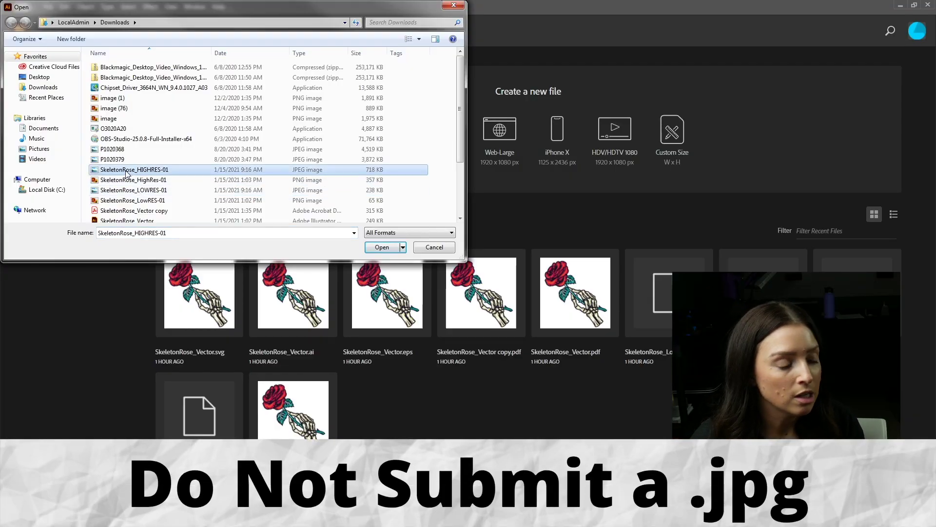
{"action": "left_click", "coordinate": [387, 247]}
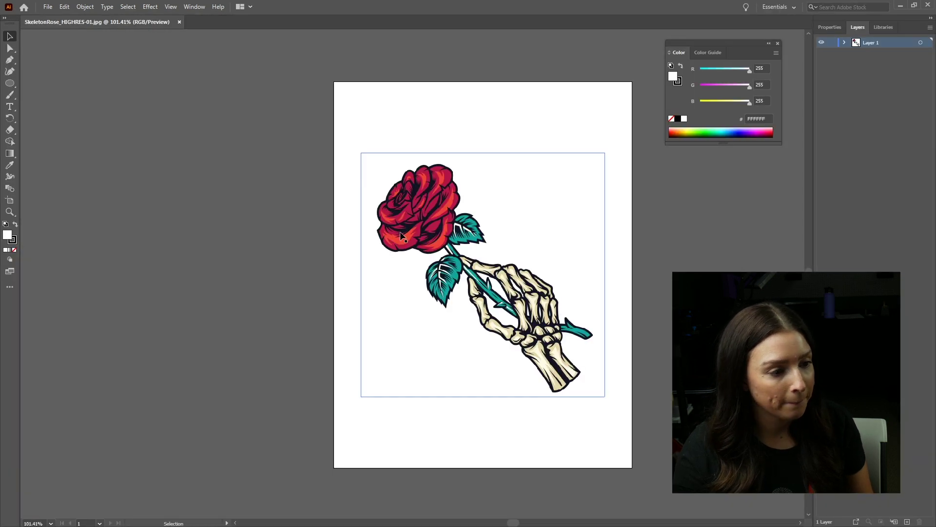
{"action": "left_click", "coordinate": [397, 234]}
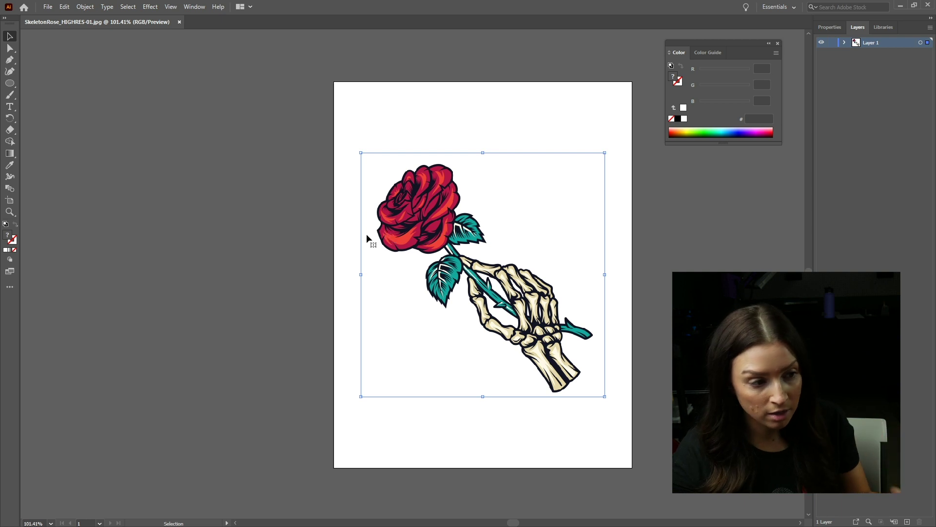
{"action": "left_click_drag", "start_coordinate": [561, 239], "coordinate": [394, 237]}
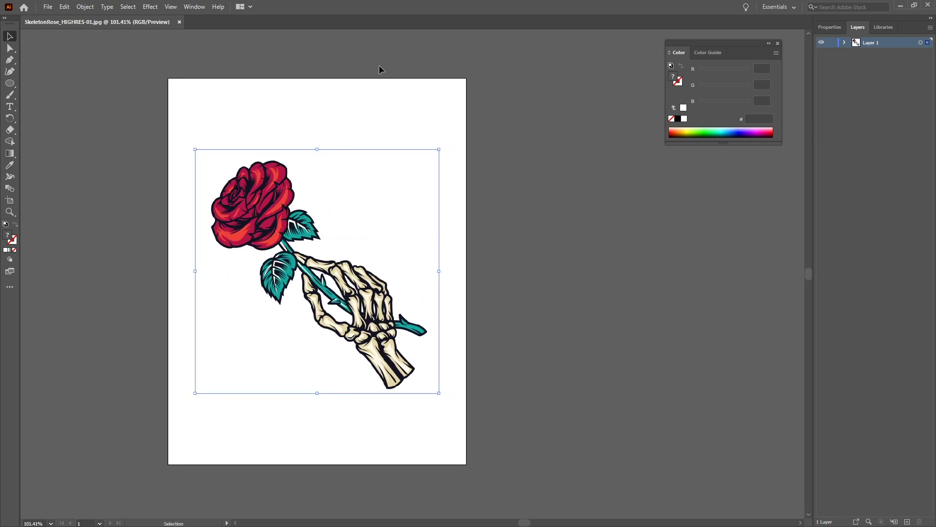
{"action": "left_click_drag", "start_coordinate": [264, 196], "coordinate": [562, 214]}
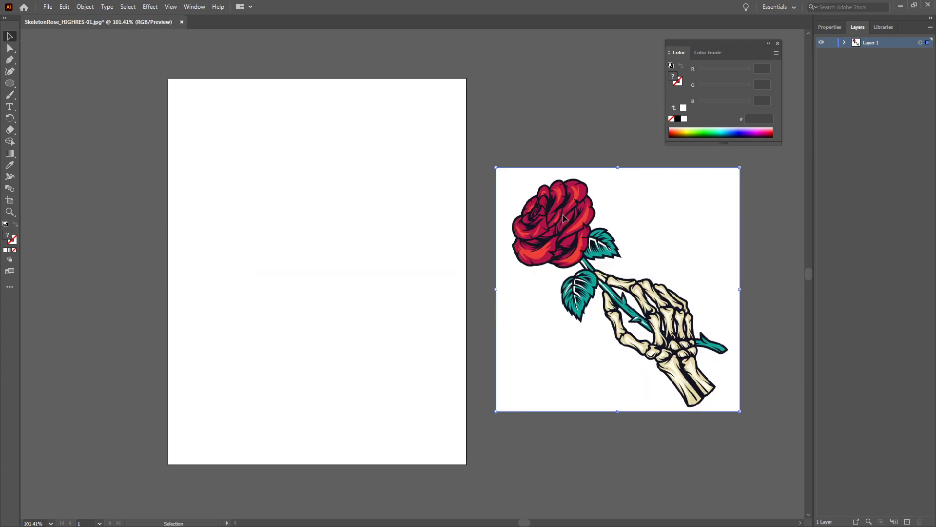
{"action": "left_click", "coordinate": [536, 141]}
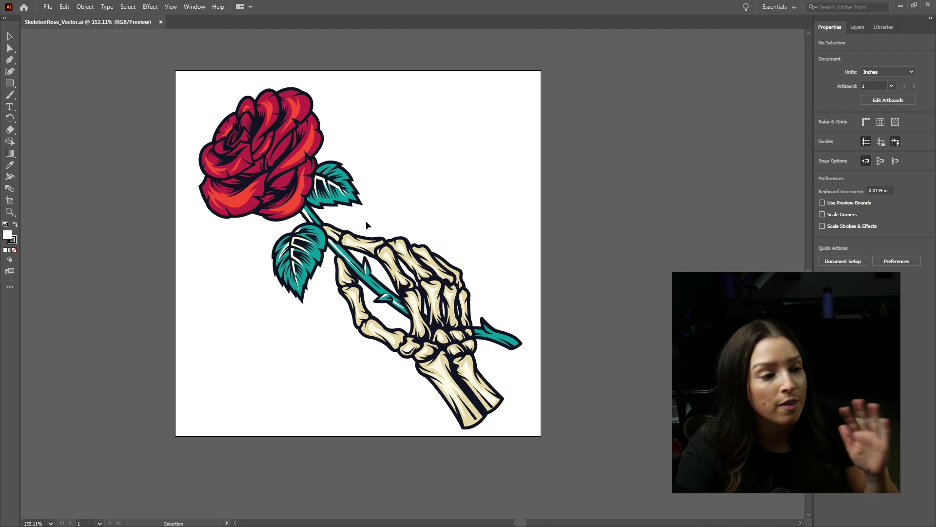
- Release the clipping mask on the rose artwork's clip group and deselect it
{"action": "left_click", "coordinate": [338, 196]}
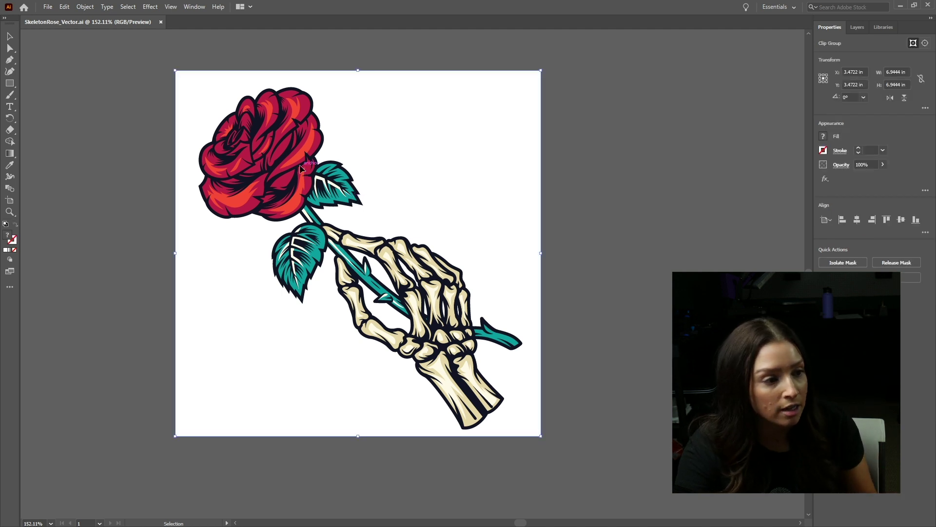
{"action": "right_click", "coordinate": [306, 230]}
{"action": "left_click", "coordinate": [346, 310]}
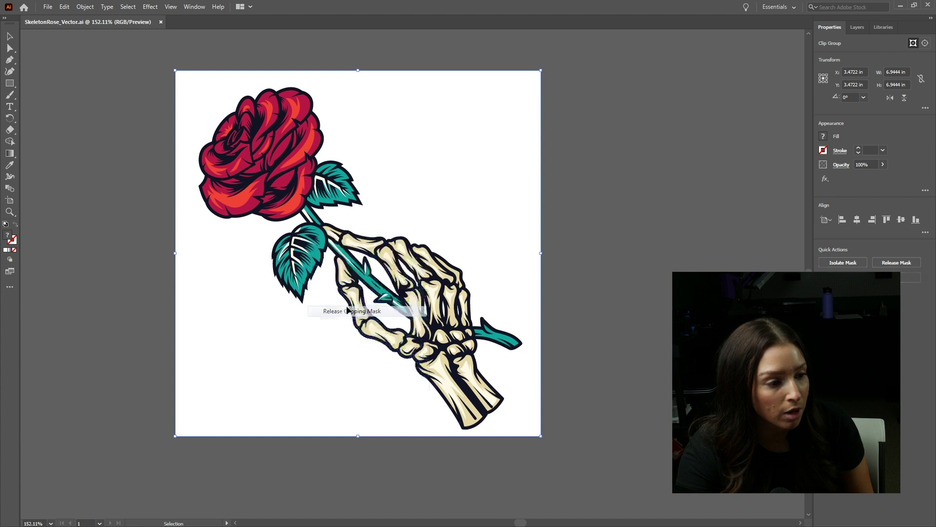
{"action": "left_click", "coordinate": [601, 235]}
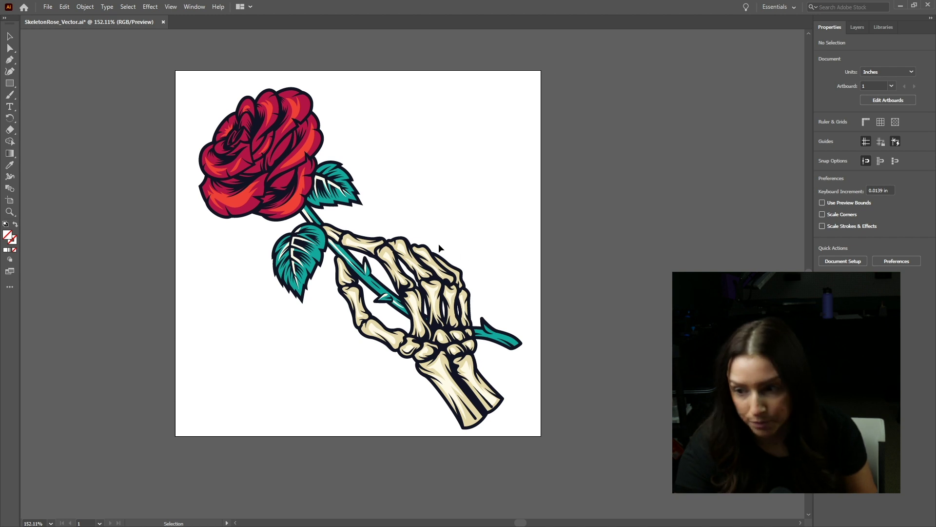
- Zoom to 400% and 1200% on the hand's bones, back to 300%, then switch to Outline view
{"action": "key", "text": "a"}
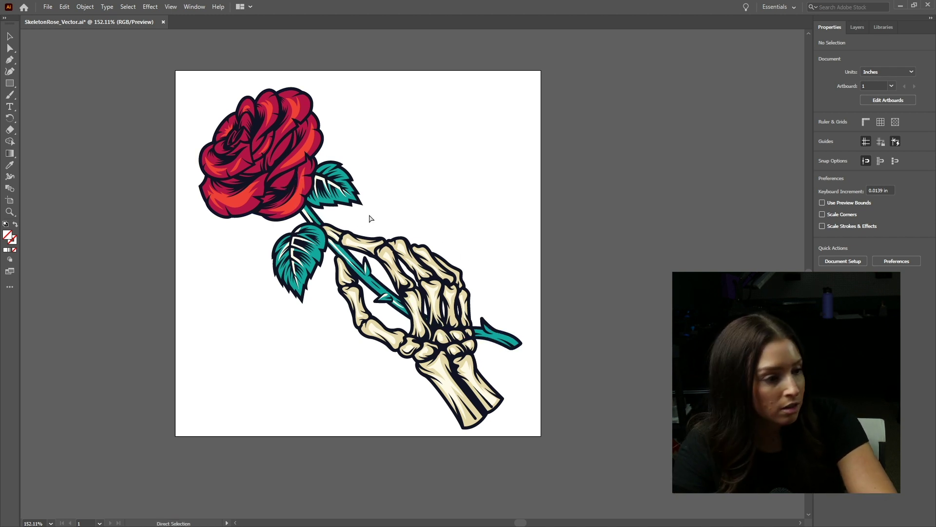
{"action": "key", "text": "ctrl+equal"}
{"action": "key", "text": "ctrl+equal"}
{"action": "key", "text": "ctrl+equal"}
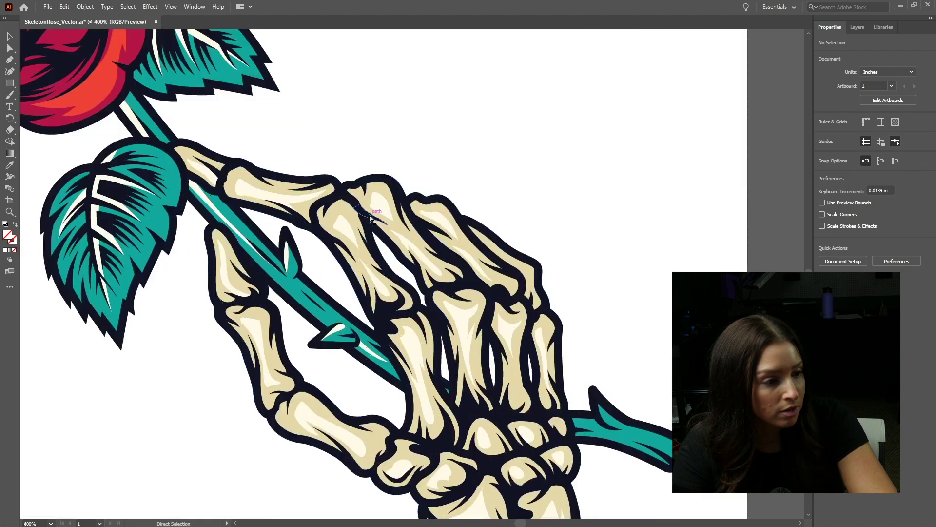
{"action": "key", "text": "ctrl+equal"}
{"action": "key", "text": "ctrl+equal"}
{"action": "key", "text": "ctrl+equal"}
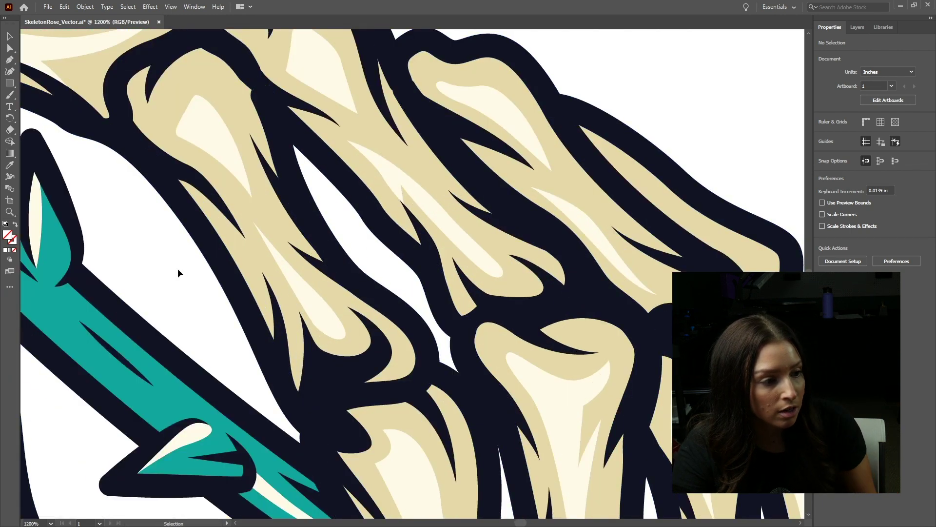
{"action": "key", "text": "ctrl+minus"}
{"action": "key", "text": "ctrl+minus"}
{"action": "key", "text": "ctrl+minus"}
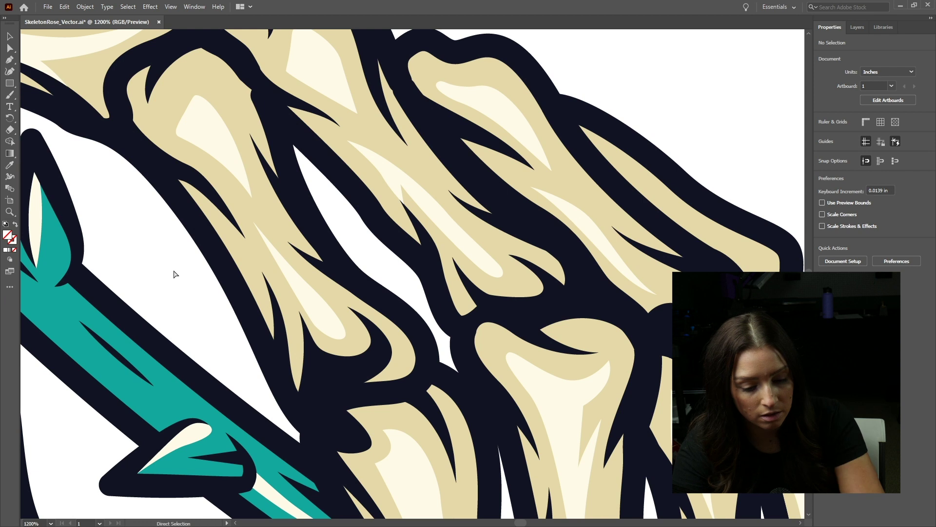
{"action": "key", "text": "ctrl+minus"}
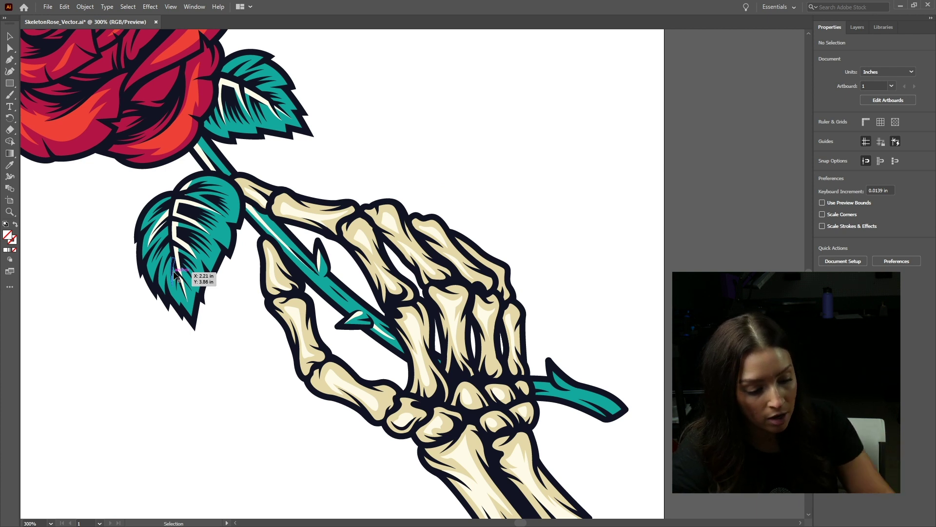
{"action": "key", "text": "a"}
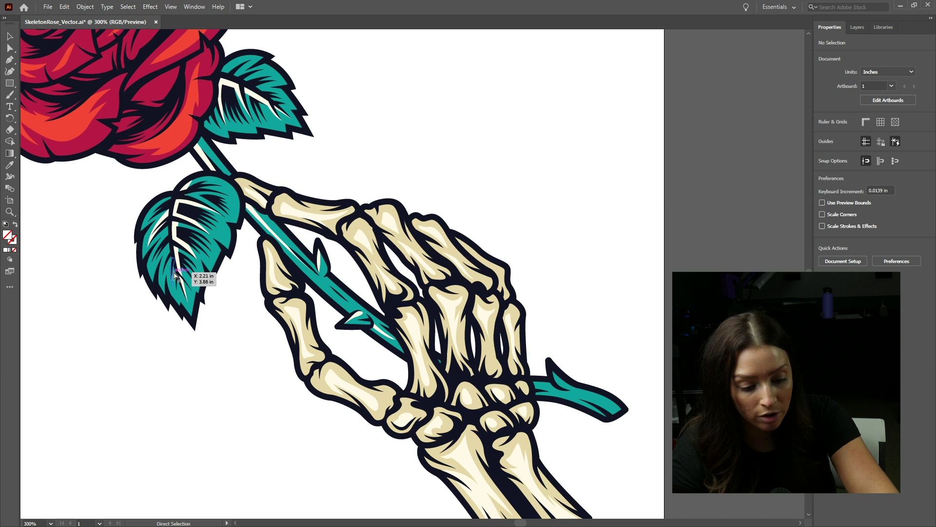
{"action": "key", "text": "ctrl+y"}
- Toggle the skeleton-rose artwork back from Outline to full-colour Preview with Ctrl+Y
{"action": "key", "text": "v"}
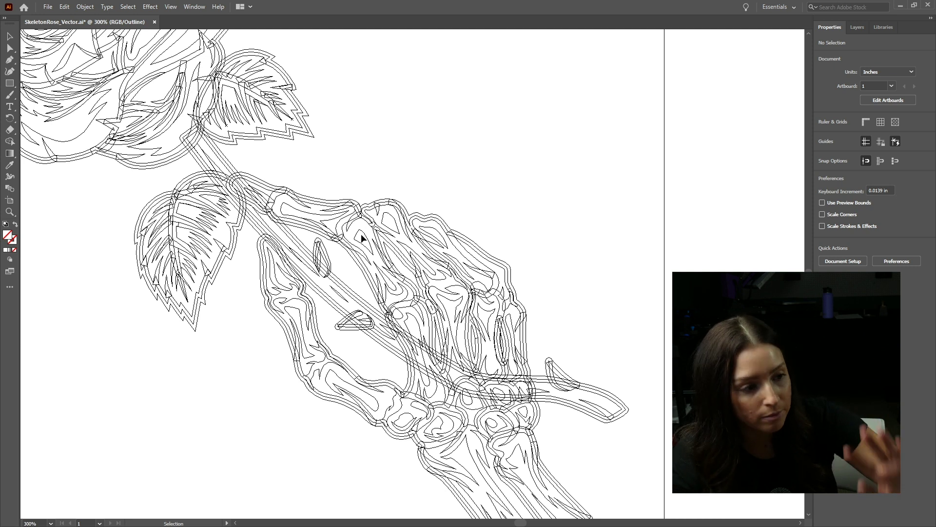
{"action": "key", "text": "a"}
{"action": "key", "text": "ctrl+y"}
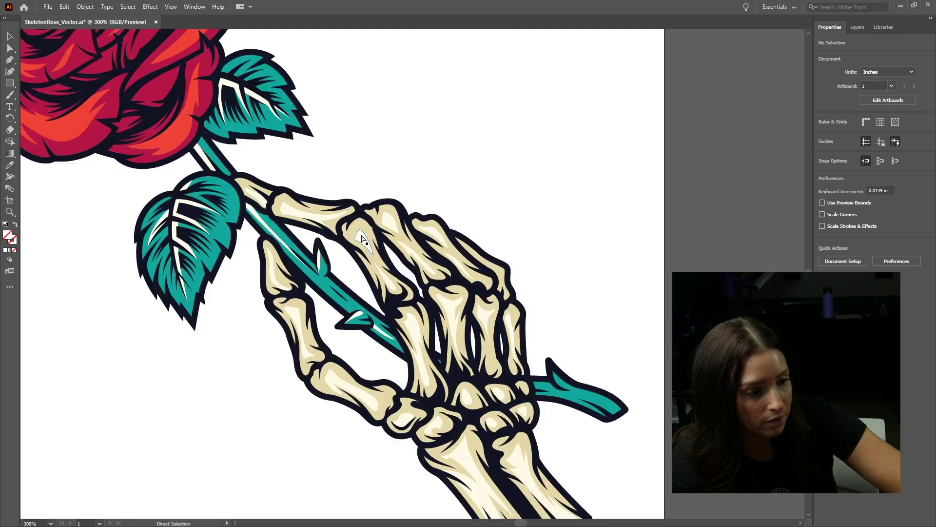
{"action": "key", "text": "v"}
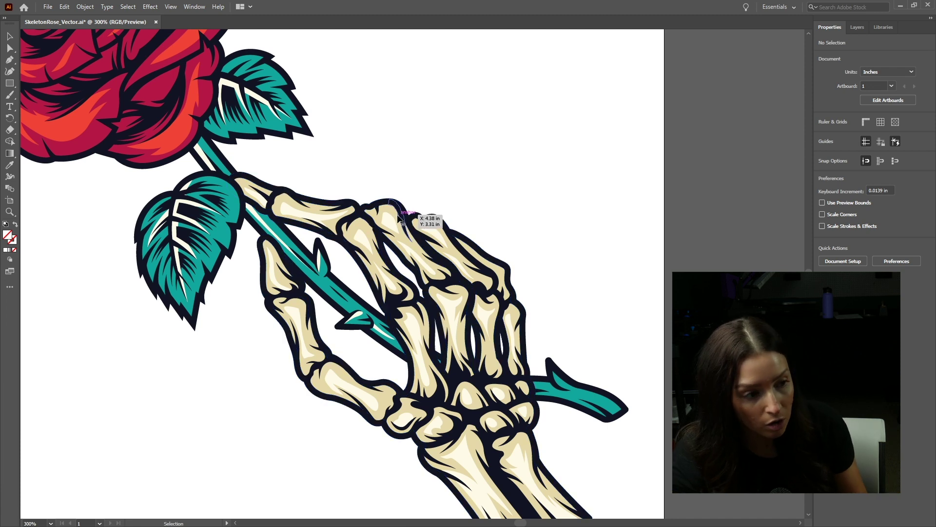
- Zoom in on the rose and select its dark outline path with Direct Selection
{"action": "key", "text": "a"}
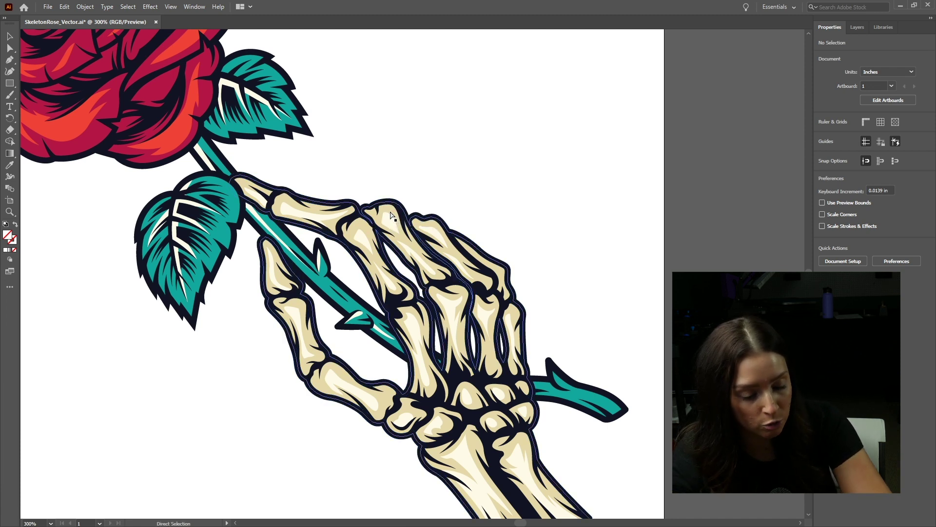
{"action": "key", "text": "v"}
{"action": "scroll", "coordinate": [500, 304], "scroll_direction": "up", "scroll_amount": 10}
{"action": "scroll", "coordinate": [537, 341], "scroll_direction": "left", "scroll_amount": 8}
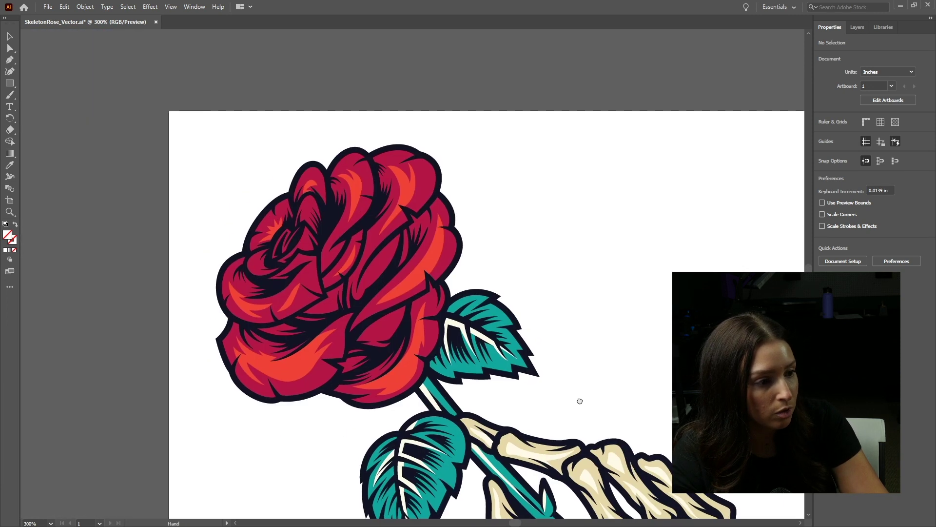
{"action": "key", "text": "ctrl+equal"}
{"action": "key", "text": "ctrl+equal"}
{"action": "key", "text": "ctrl+equal"}
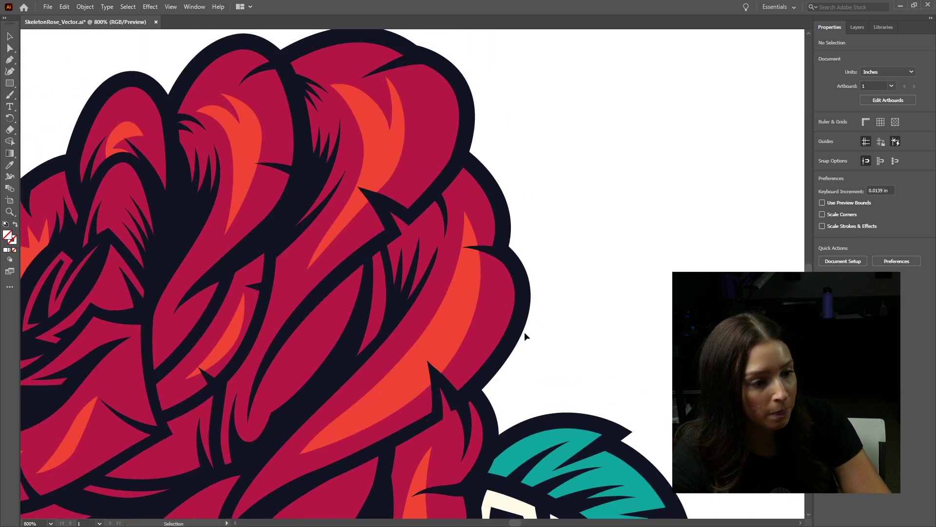
{"action": "left_click", "coordinate": [523, 331]}
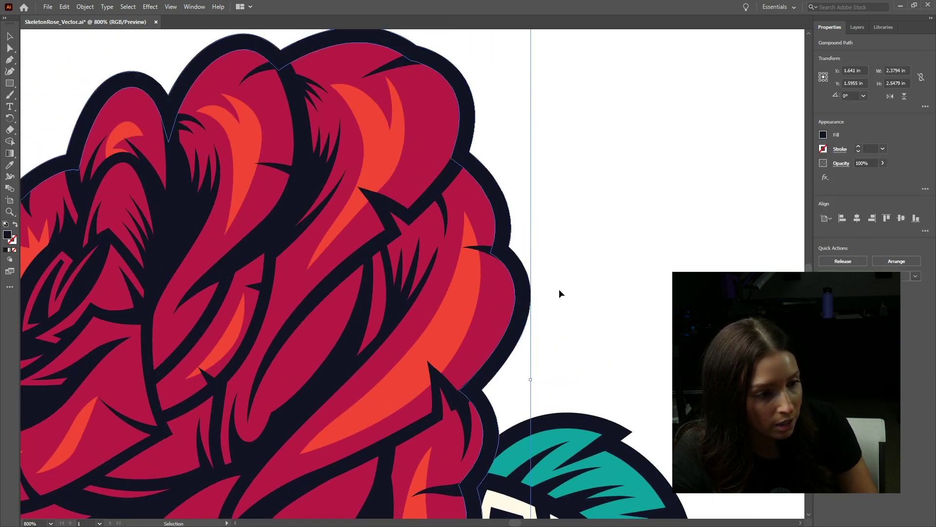
{"action": "key", "text": "a"}
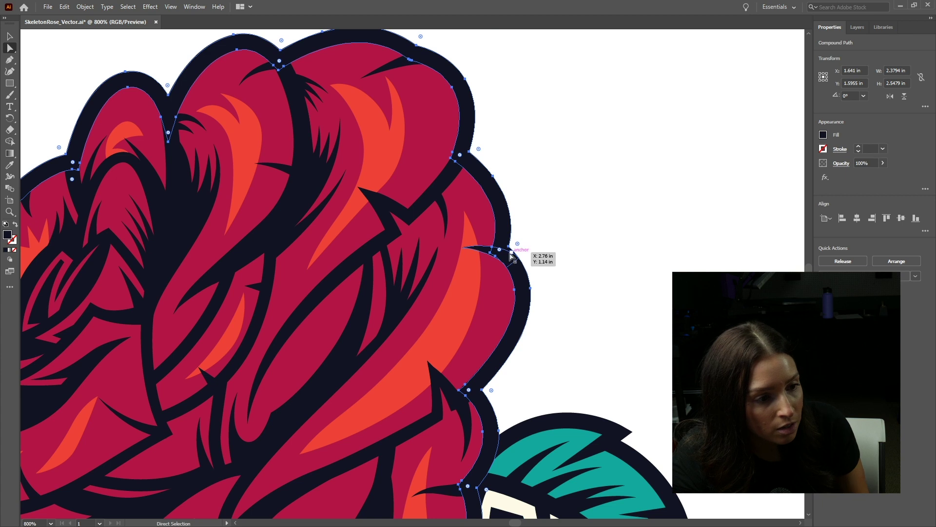
{"action": "key", "text": "ctrl+equal"}
{"action": "key", "text": "ctrl+equal"}
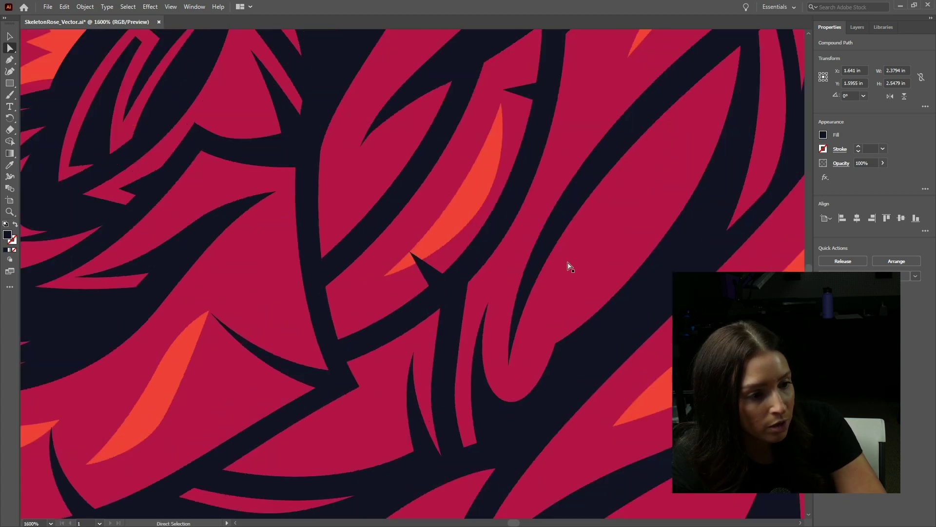
- Reshape the rose outline's curve beside the thorn, undoing an overly large bulge first
{"action": "left_click_drag", "start_coordinate": [567, 264], "coordinate": [348, 333]}
{"action": "left_click_drag", "start_coordinate": [678, 263], "coordinate": [410, 309]}
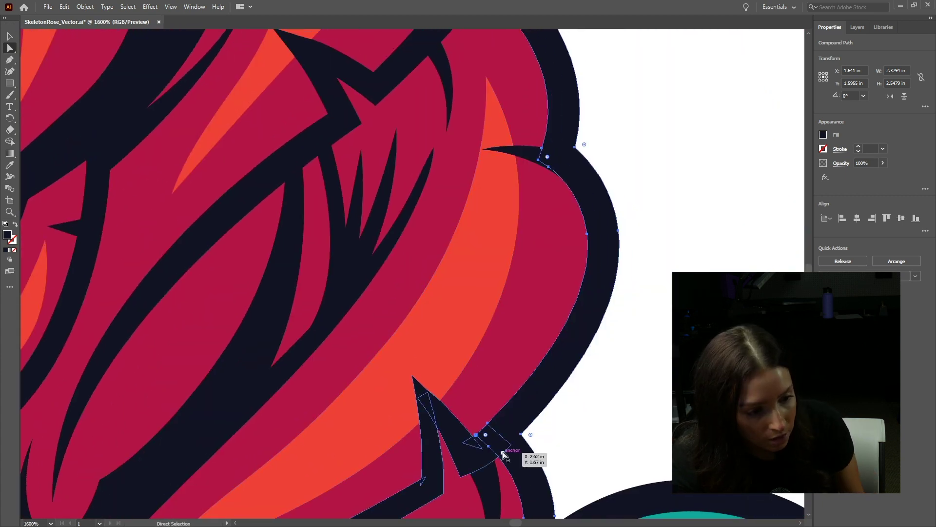
{"action": "left_click_drag", "start_coordinate": [497, 452], "coordinate": [487, 448]}
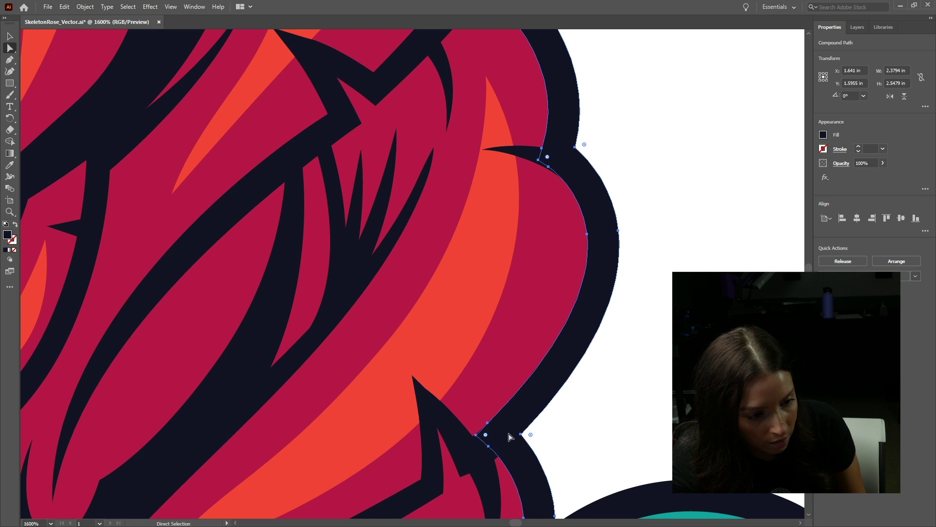
{"action": "left_click", "coordinate": [521, 435]}
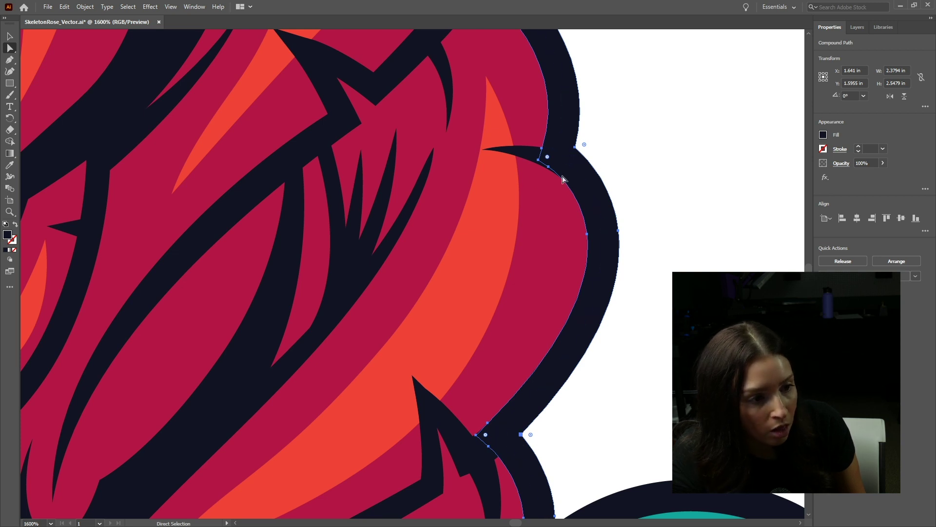
{"action": "left_click_drag", "start_coordinate": [576, 146], "coordinate": [669, 149]}
{"action": "left_click", "coordinate": [679, 268]}
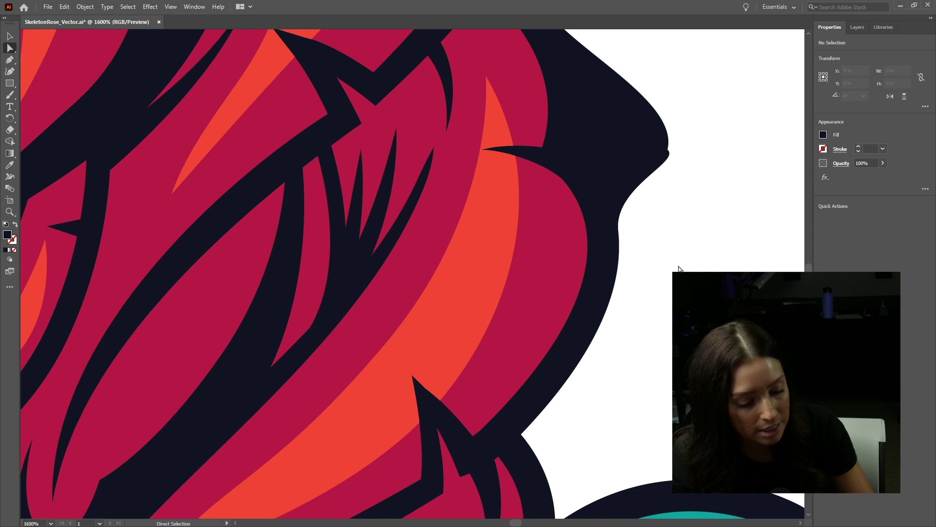
{"action": "key", "text": "ctrl+z"}
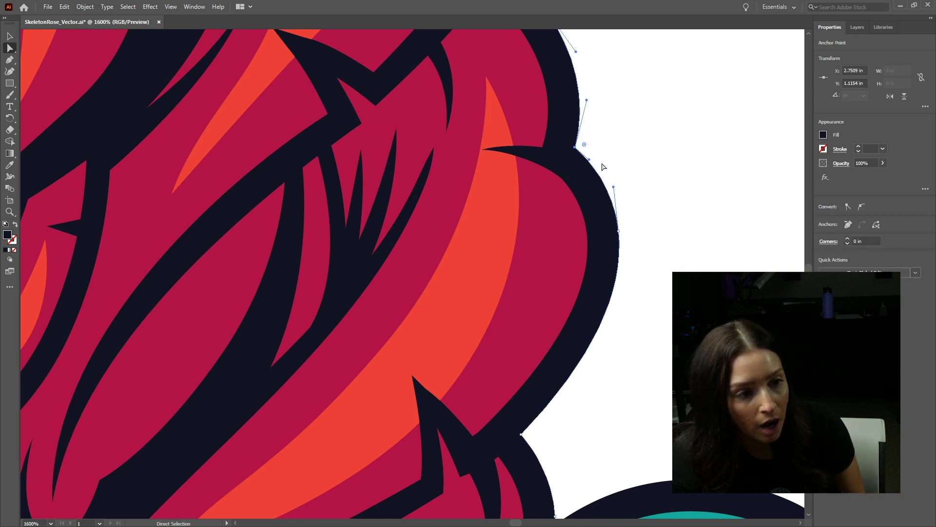
{"action": "left_click_drag", "start_coordinate": [590, 162], "coordinate": [600, 153]}
- Select the small thorn spike, zoom out to the whole rose, and select the upper teal leaf
{"action": "left_click", "coordinate": [607, 187]}
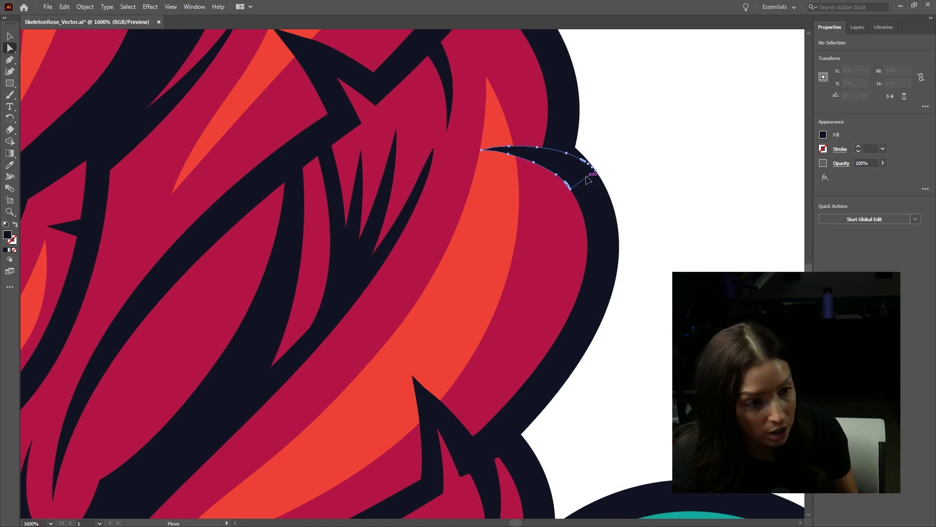
{"action": "key", "text": "ctrl+minus"}
{"action": "key", "text": "ctrl+minus"}
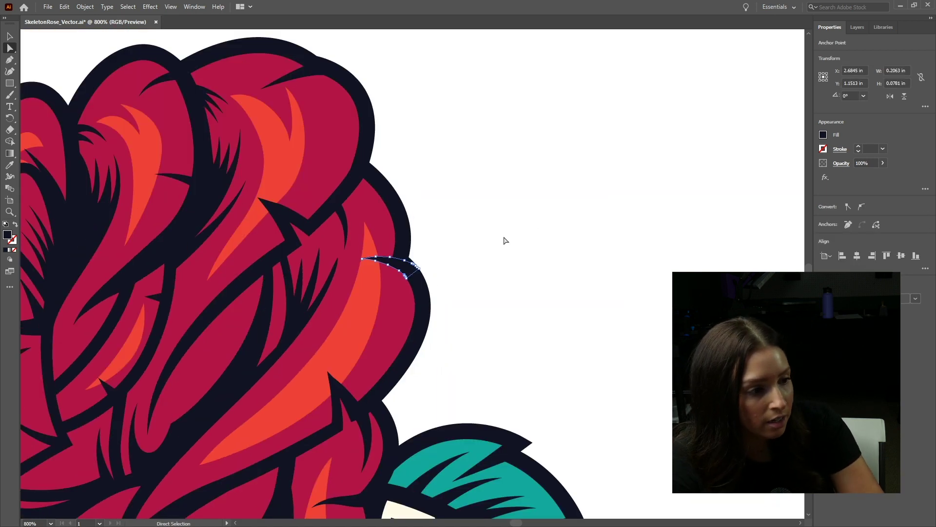
{"action": "left_click_drag", "start_coordinate": [507, 240], "coordinate": [660, 207]}
{"action": "key", "text": "ctrl+plus"}
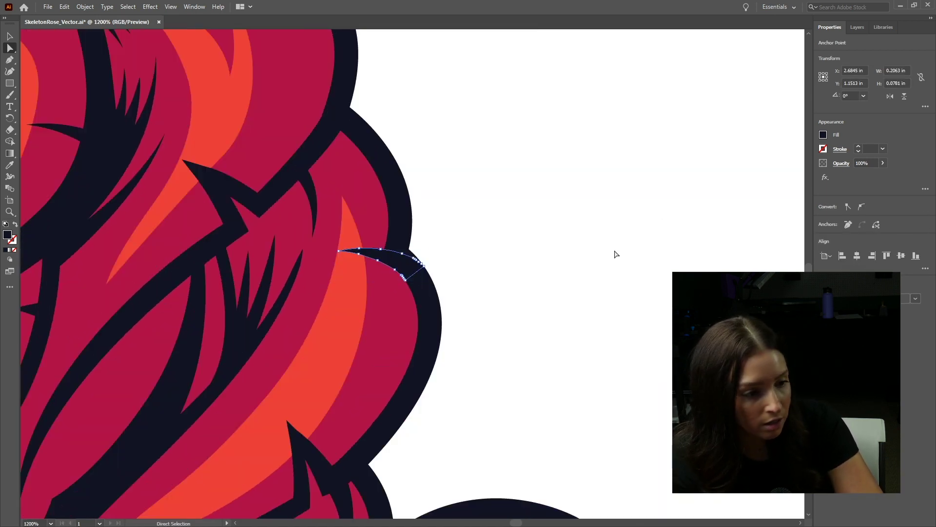
{"action": "key", "text": "ctrl+minus"}
{"action": "key", "text": "ctrl+minus"}
{"action": "key", "text": "ctrl+minus"}
{"action": "left_click_drag", "start_coordinate": [569, 372], "coordinate": [621, 317]}
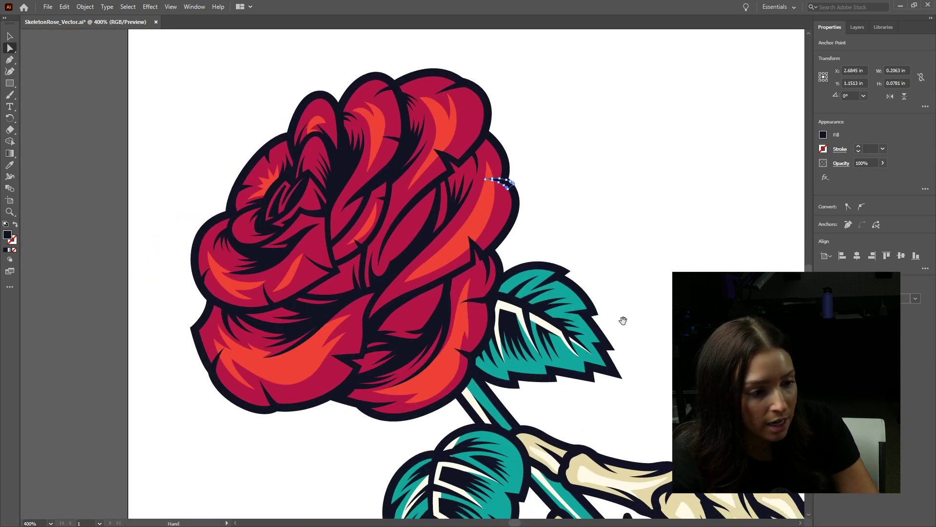
{"action": "left_click", "coordinate": [588, 333]}
{"action": "key", "text": "v"}
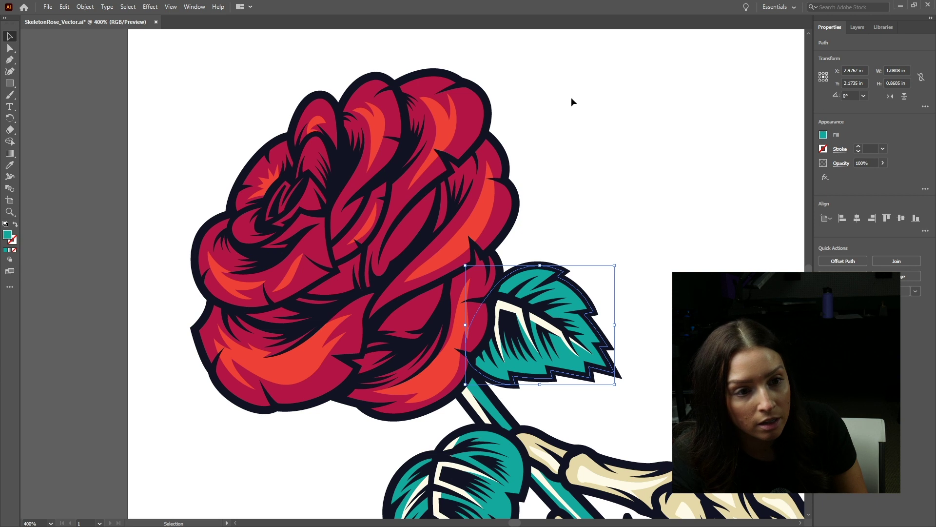
{"action": "key", "text": "F6"}
{"action": "left_click", "coordinate": [531, 95]}
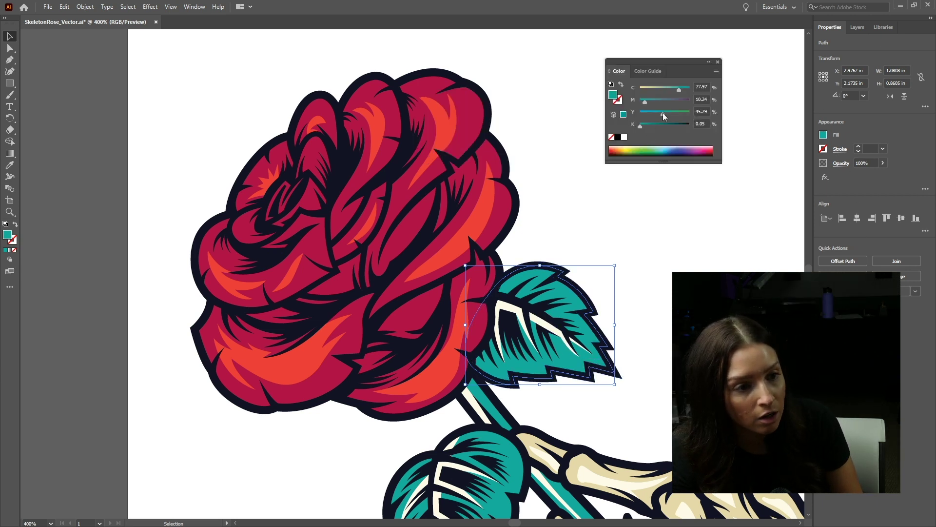
{"action": "left_click", "coordinate": [651, 284]}
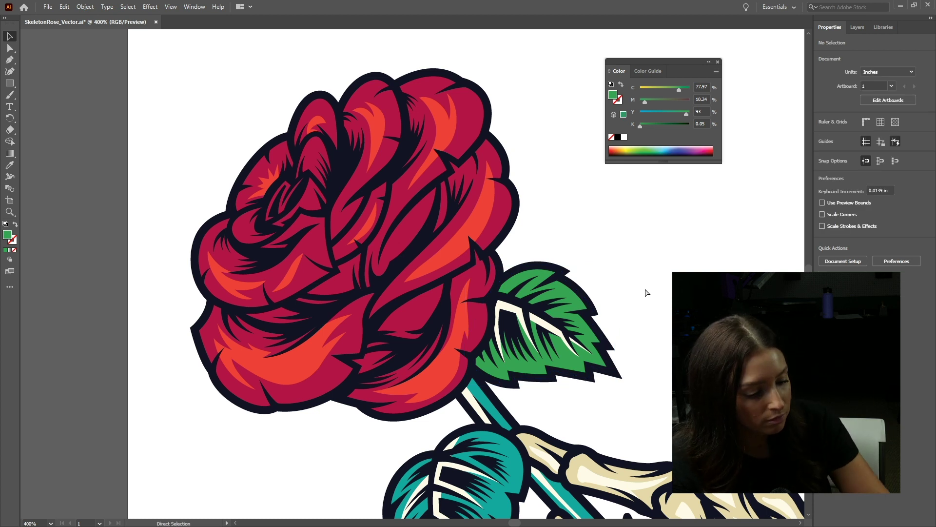
{"action": "key", "text": "ctrl+z"}
{"action": "left_click", "coordinate": [637, 288]}
{"action": "key", "text": "F6"}
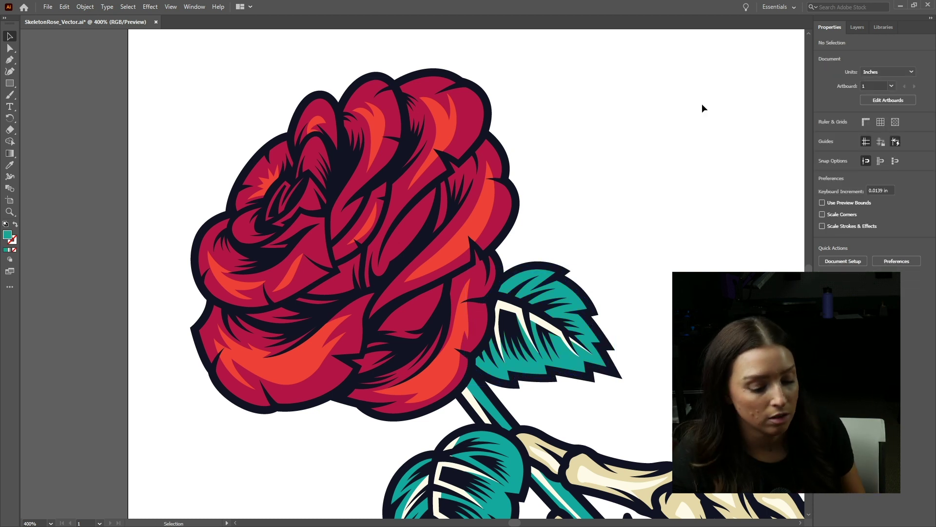
- Open the exported SkeletonRose_HighRes JPG and PNG files and inspect the hand's edge pixels close up
{"action": "left_click", "coordinate": [47, 7]}
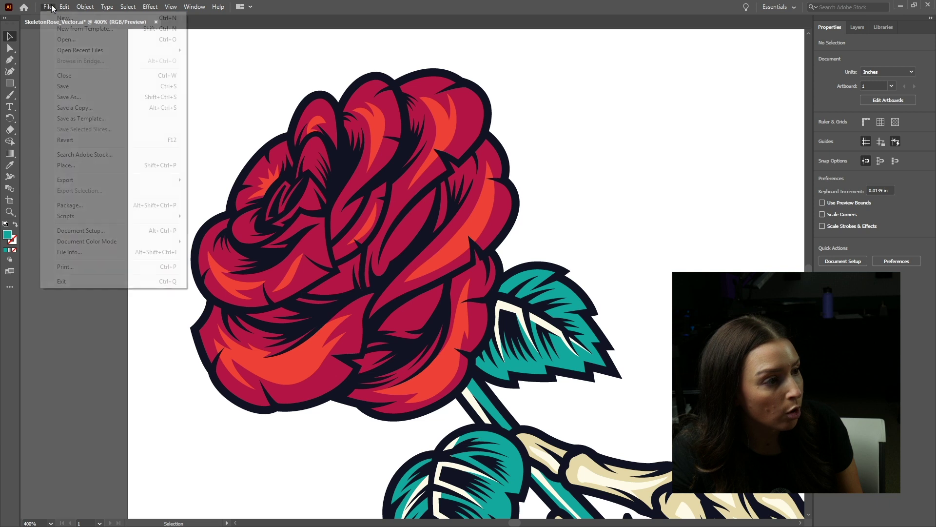
{"action": "left_click", "coordinate": [77, 38]}
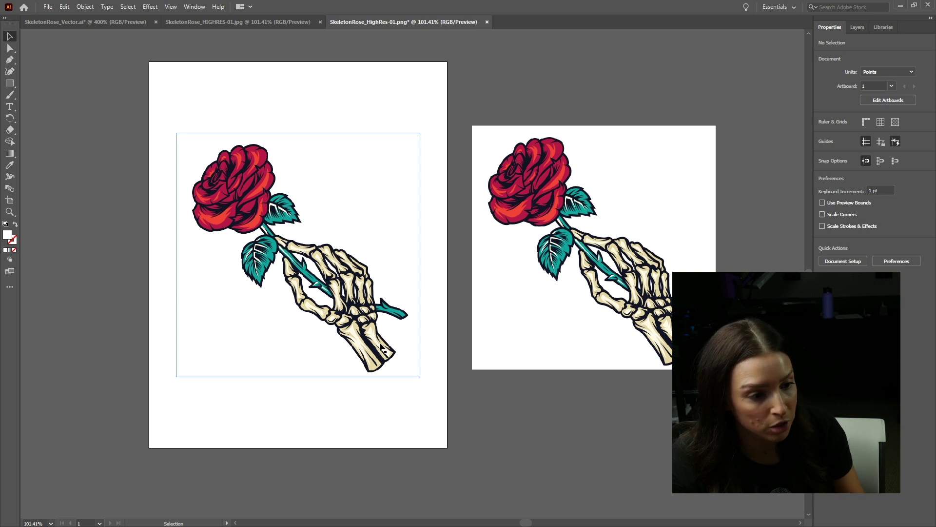
{"action": "scroll", "coordinate": [379, 348], "scroll_direction": "up", "scroll_amount": 10}
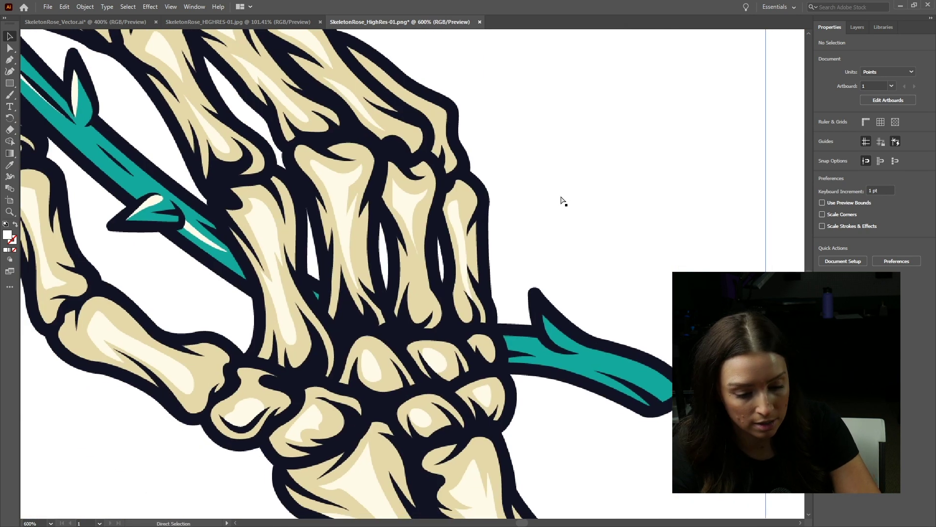
{"action": "scroll", "coordinate": [558, 201], "scroll_direction": "up", "scroll_amount": 5}
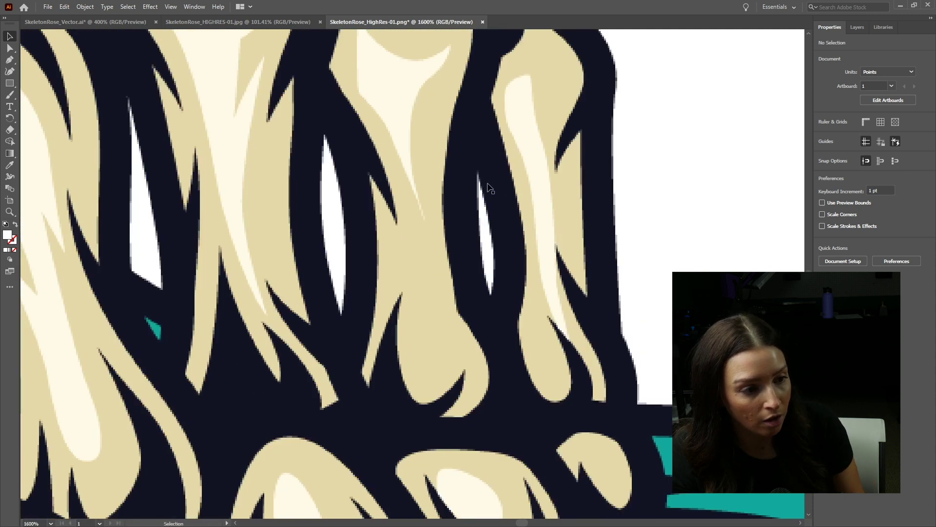
{"action": "scroll", "coordinate": [473, 218], "scroll_direction": "down", "scroll_amount": 5}
{"action": "key", "text": "v"}
{"action": "left_click", "coordinate": [470, 215]}
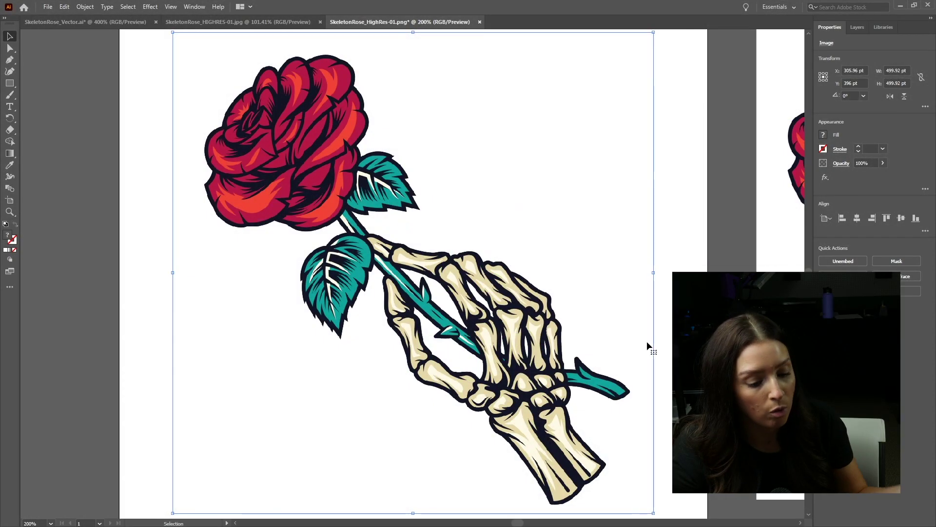
- Zoom out, select the right-hand rose image, and enter then leave its isolation mode
{"action": "key", "text": "ctrl+minus"}
{"action": "key", "text": "ctrl+minus"}
{"action": "left_click", "coordinate": [567, 332]}
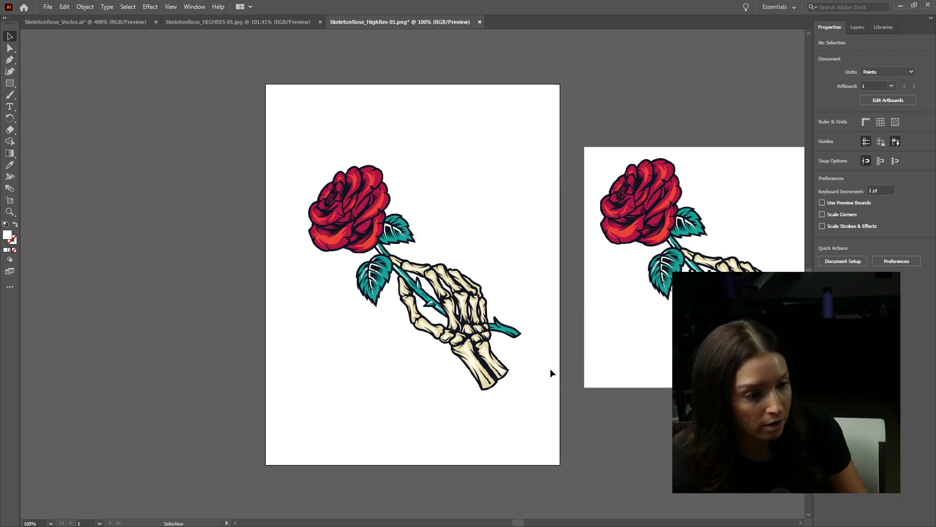
{"action": "left_click", "coordinate": [662, 218]}
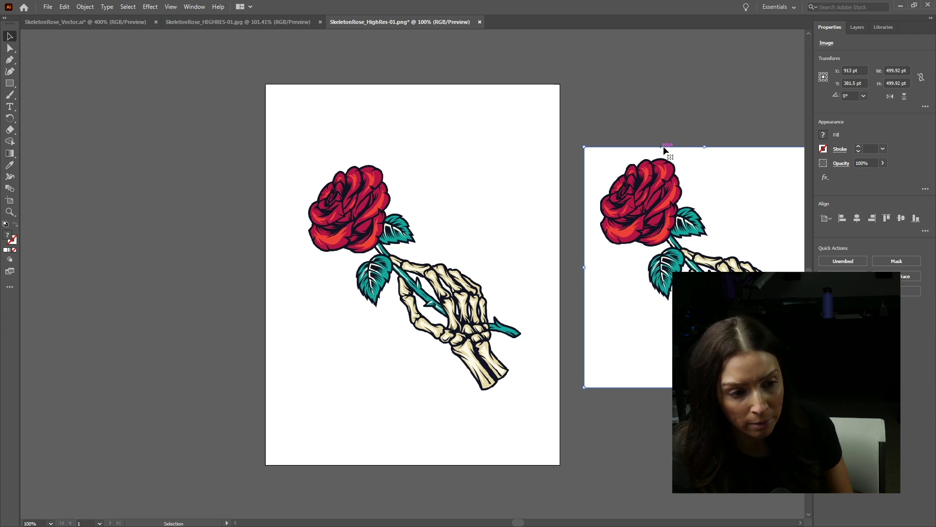
{"action": "double_click", "coordinate": [660, 323]}
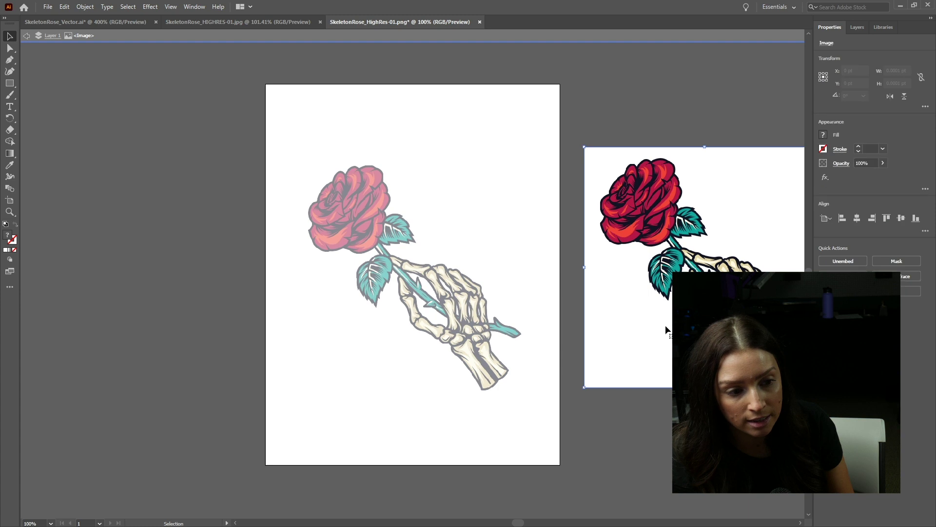
{"action": "left_click", "coordinate": [666, 110]}
{"action": "double_click", "coordinate": [659, 112]}
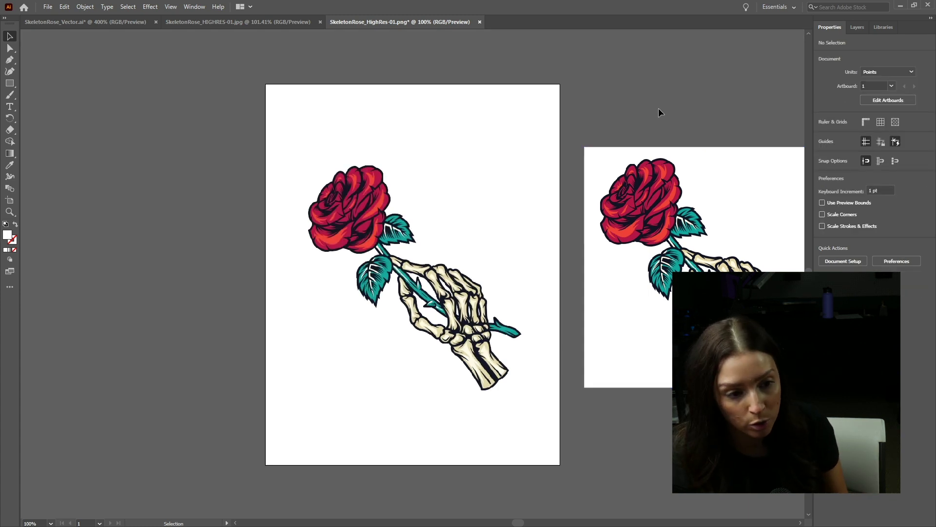
- Shift the placed rose image off the artboard and deselect it
{"action": "left_click", "coordinate": [447, 300]}
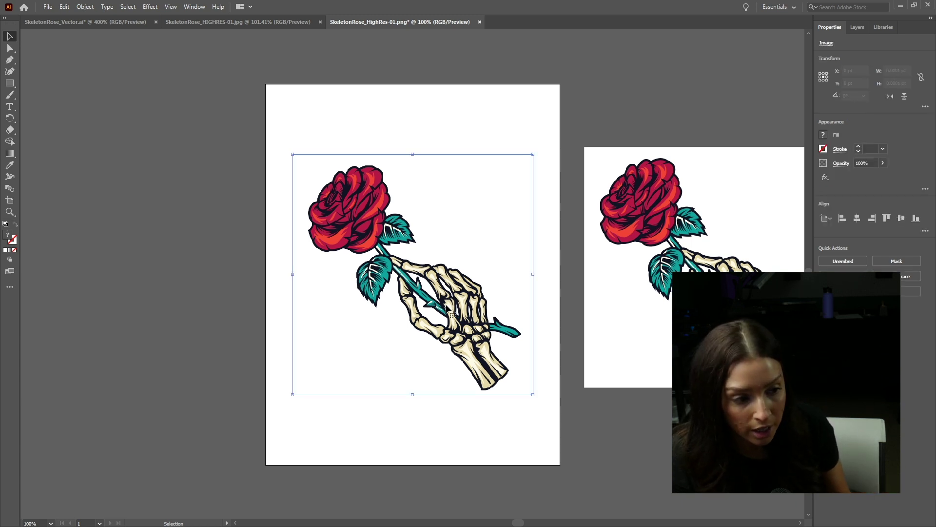
{"action": "key", "text": "ctrl+z"}
{"action": "left_click", "coordinate": [533, 369]}
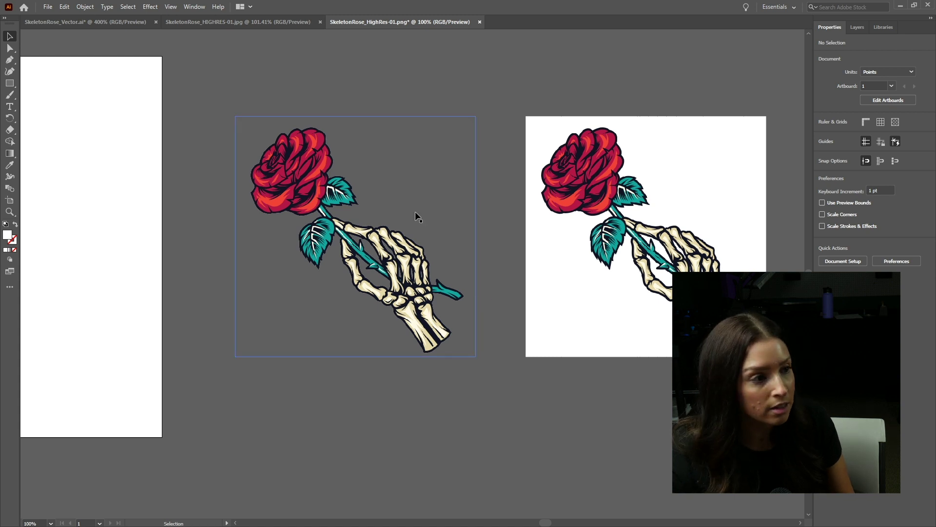
- Switch to SkeletonRose_Vector.ai and frame the whole rose and hand in view
{"action": "left_click", "coordinate": [90, 23]}
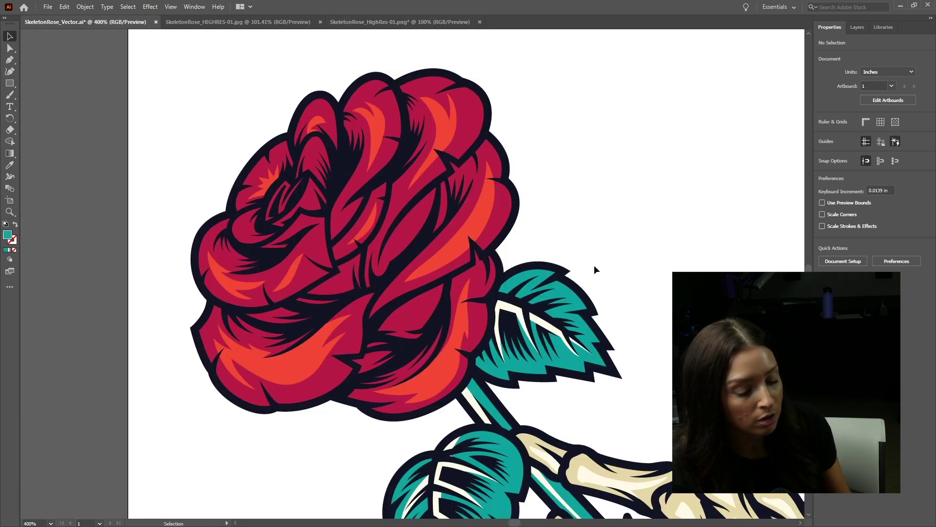
{"action": "key", "text": "ctrl+minus"}
{"action": "key", "text": "ctrl+minus"}
{"action": "key", "text": "space"}
{"action": "left_click_drag", "start_coordinate": [650, 345], "coordinate": [628, 231]}
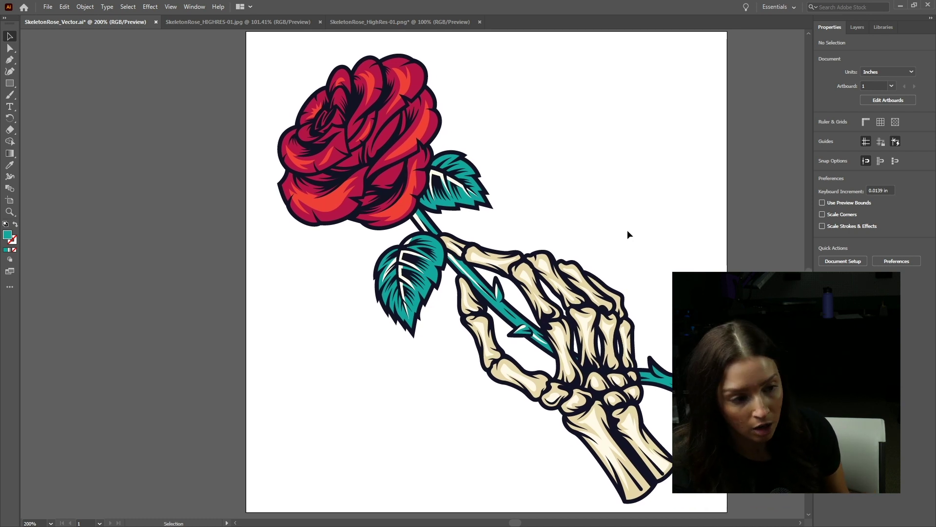
- Export the artwork as a PNG with Use Artboards enabled
{"action": "left_click", "coordinate": [48, 8]}
{"action": "mouse_move", "coordinate": [71, 181]}
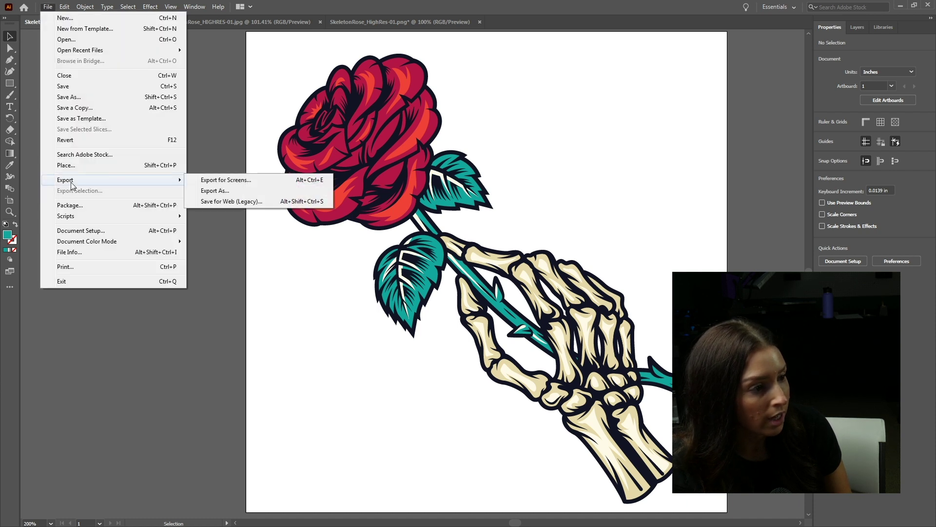
{"action": "left_click", "coordinate": [213, 191]}
{"action": "left_click", "coordinate": [136, 225]}
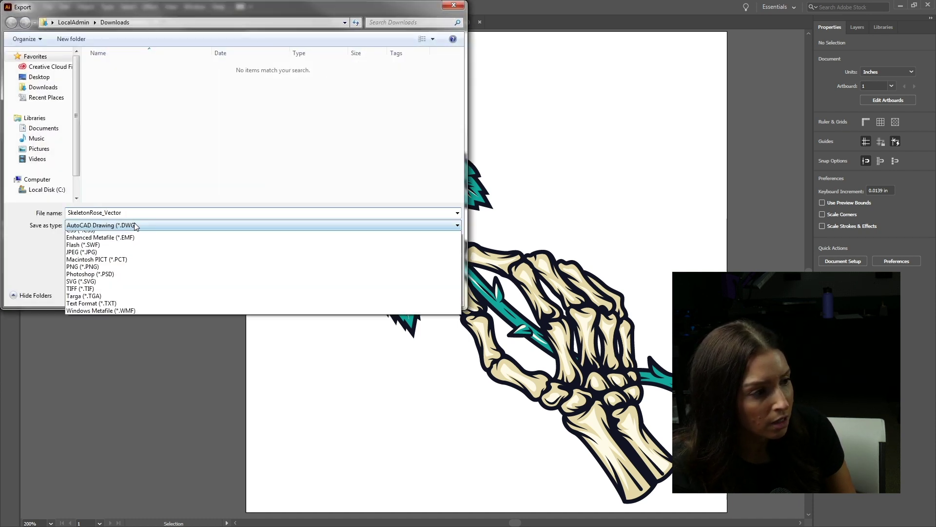
{"action": "left_click", "coordinate": [86, 295]}
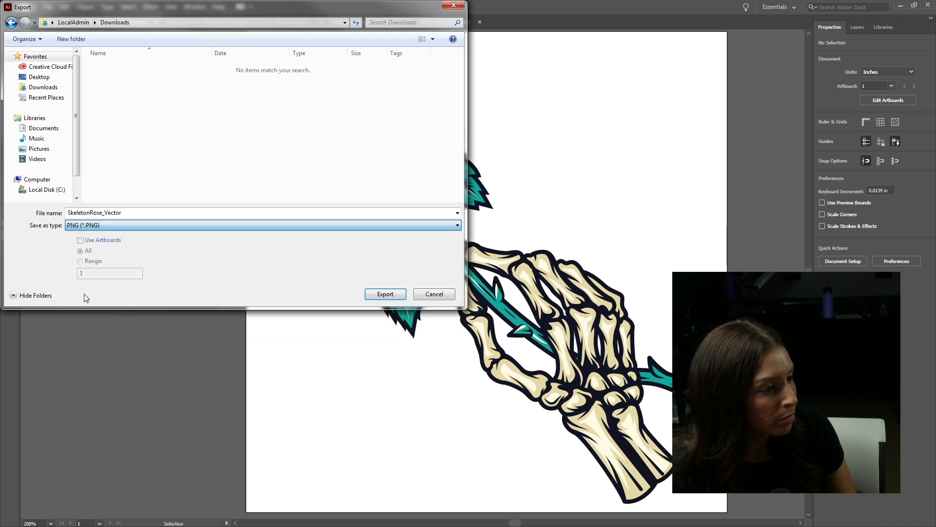
{"action": "left_click", "coordinate": [81, 240]}
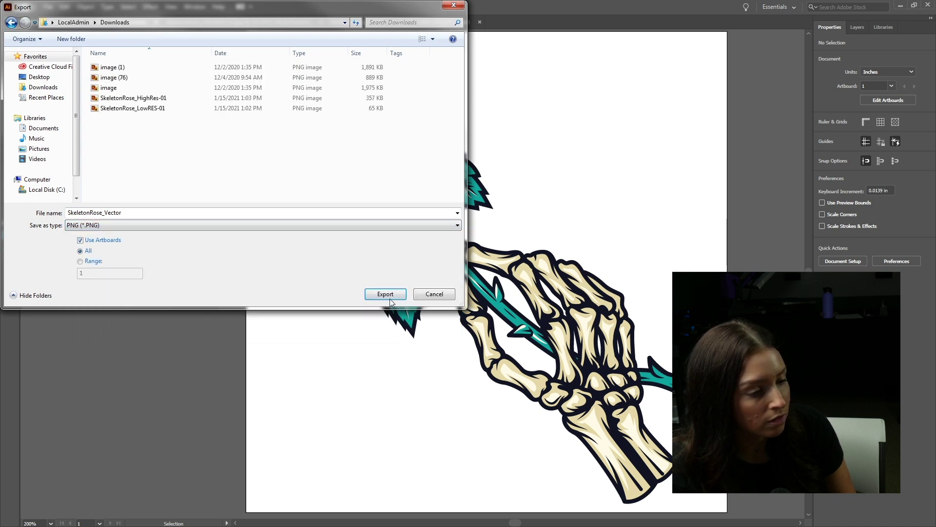
{"action": "left_click", "coordinate": [391, 295]}
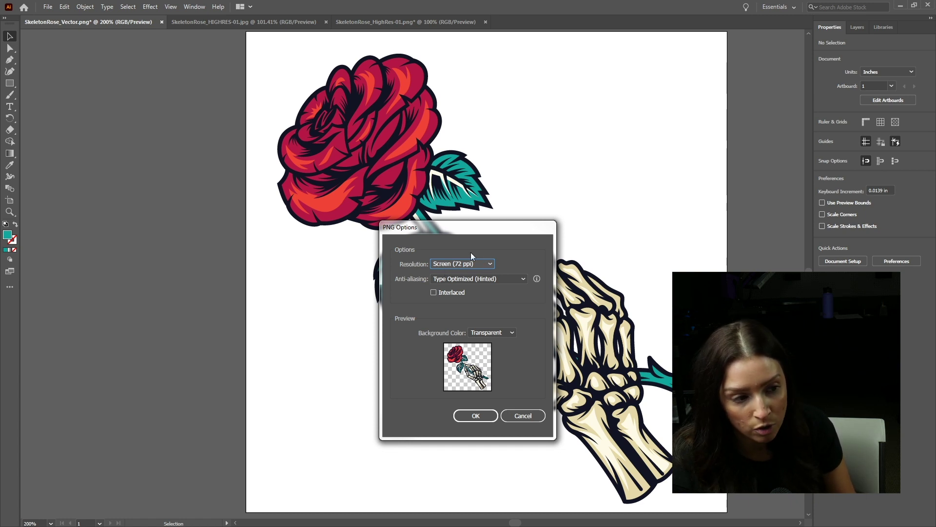
- Set the PNG resolution to High (300 ppi) and finish the export
{"action": "left_click", "coordinate": [489, 264]}
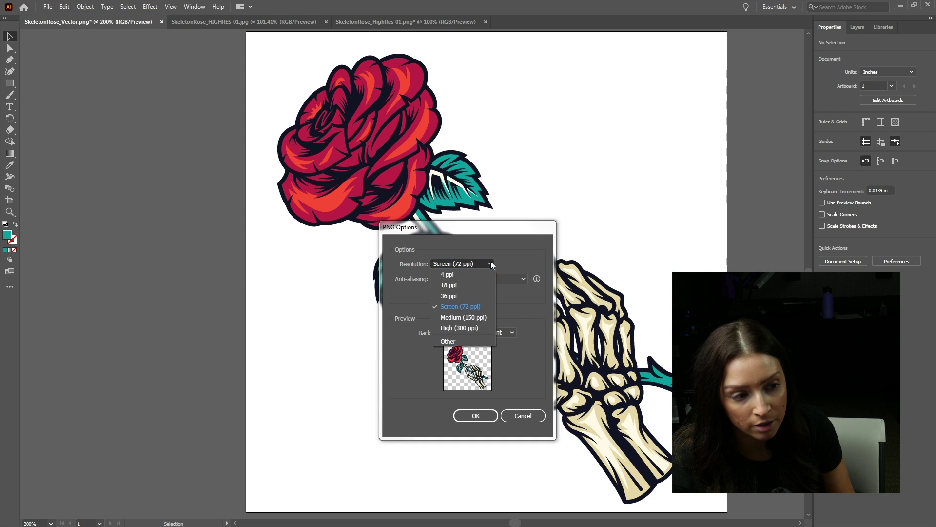
{"action": "left_click", "coordinate": [469, 330]}
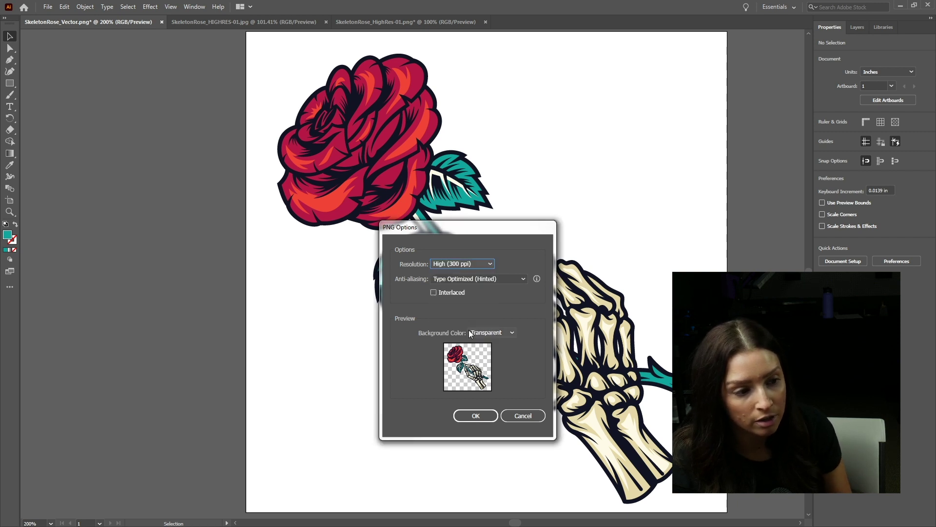
{"action": "left_click", "coordinate": [469, 415]}
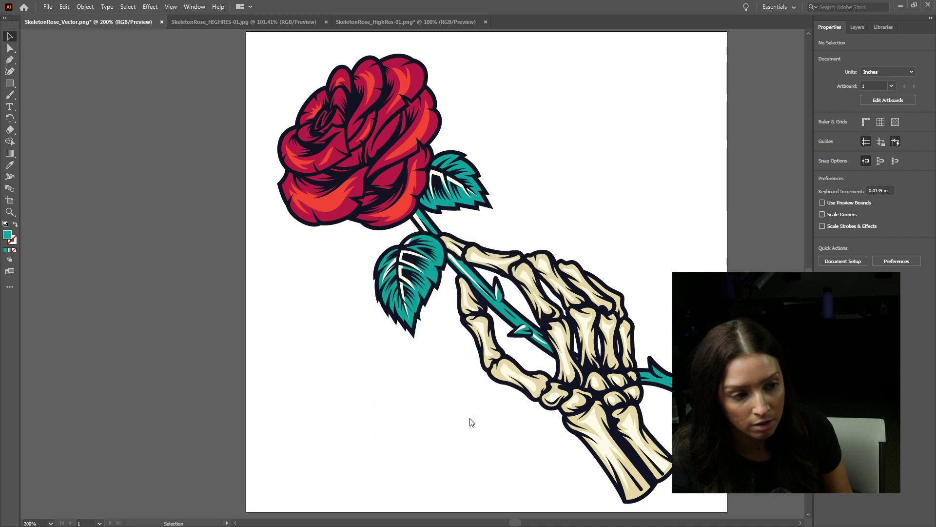
- Export a second copy as SkeletonRose_Vector_LOW and open both exported PNGs
{"action": "left_click", "coordinate": [47, 7]}
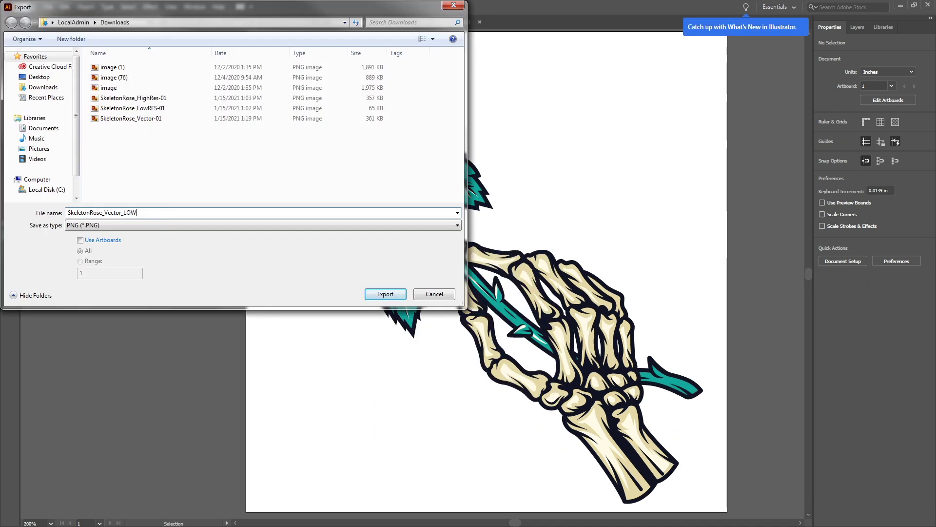
{"action": "left_click", "coordinate": [382, 294]}
{"action": "left_click", "coordinate": [470, 416]}
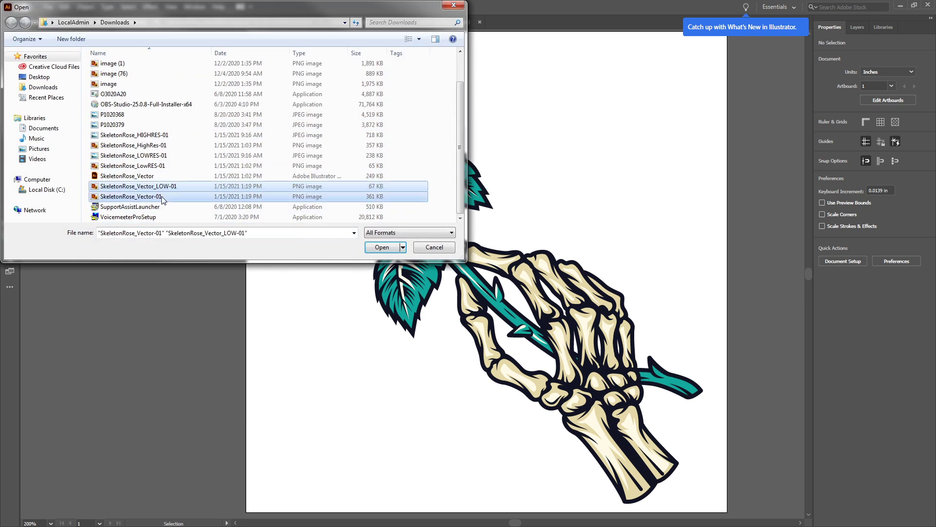
{"action": "key", "text": "Return"}
{"action": "key", "text": "shift+o"}
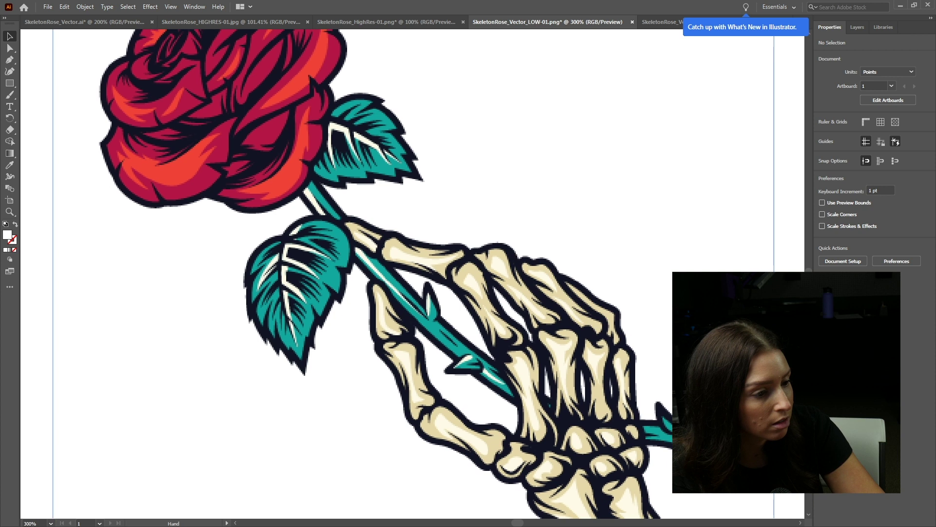
- Drag the low-res and high-res rose images side by side, then select the skeleton hand in the vector file
{"action": "left_click_drag", "start_coordinate": [595, 379], "coordinate": [333, 382]}
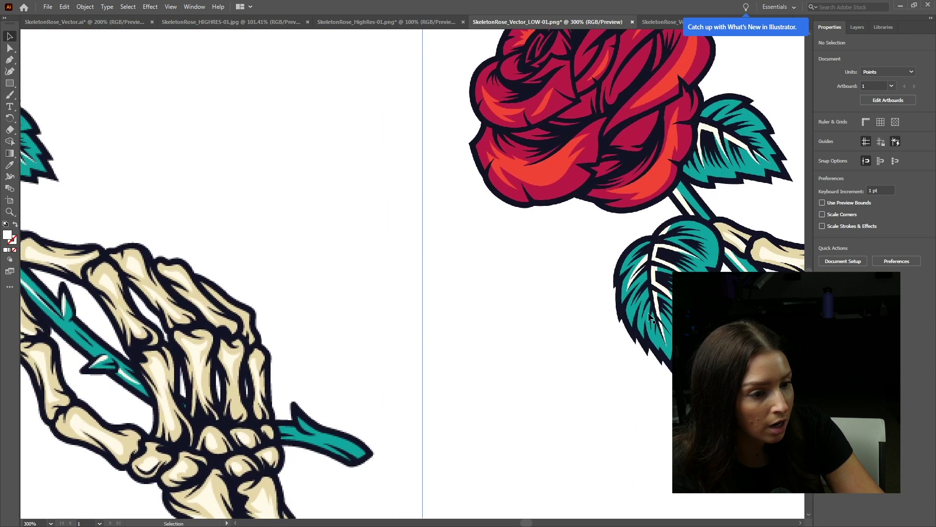
{"action": "left_click_drag", "start_coordinate": [653, 317], "coordinate": [348, 272]}
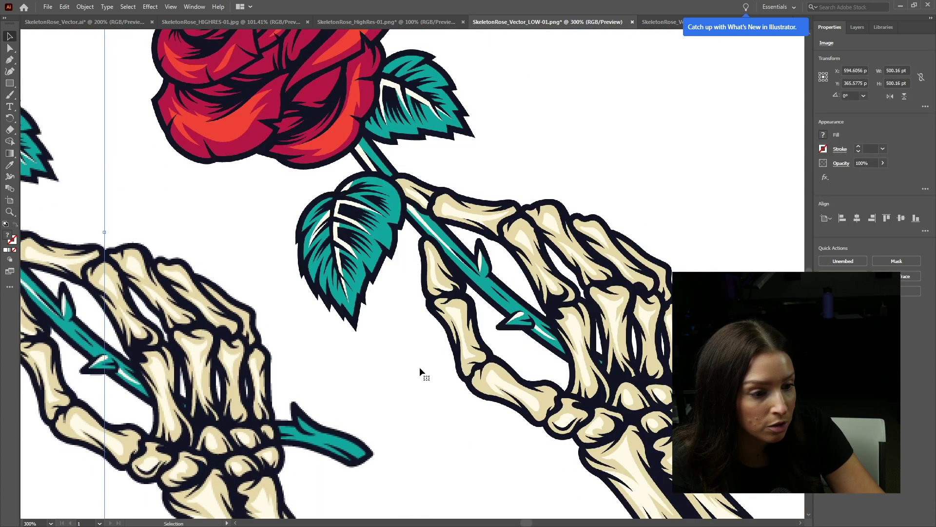
{"action": "left_click_drag", "start_coordinate": [418, 372], "coordinate": [485, 310]}
{"action": "left_click_drag", "start_coordinate": [588, 327], "coordinate": [583, 341]}
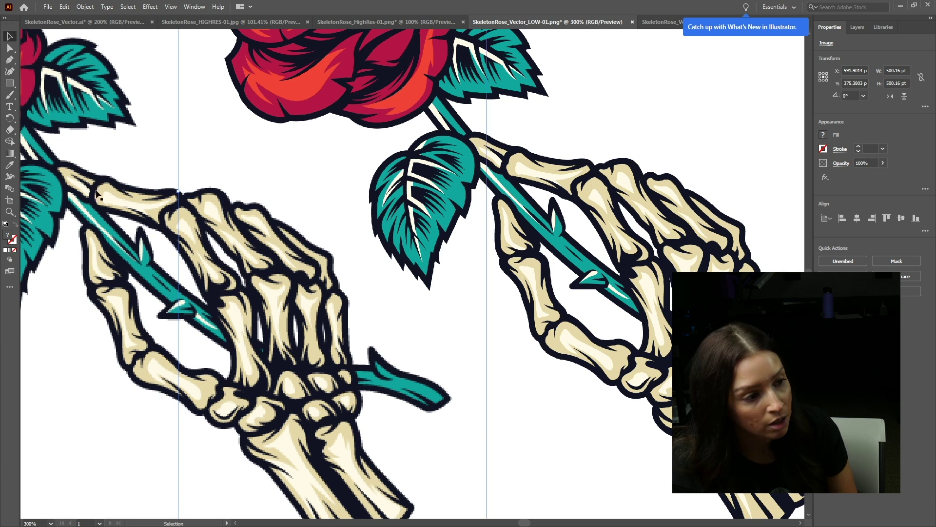
{"action": "left_click", "coordinate": [183, 285]}
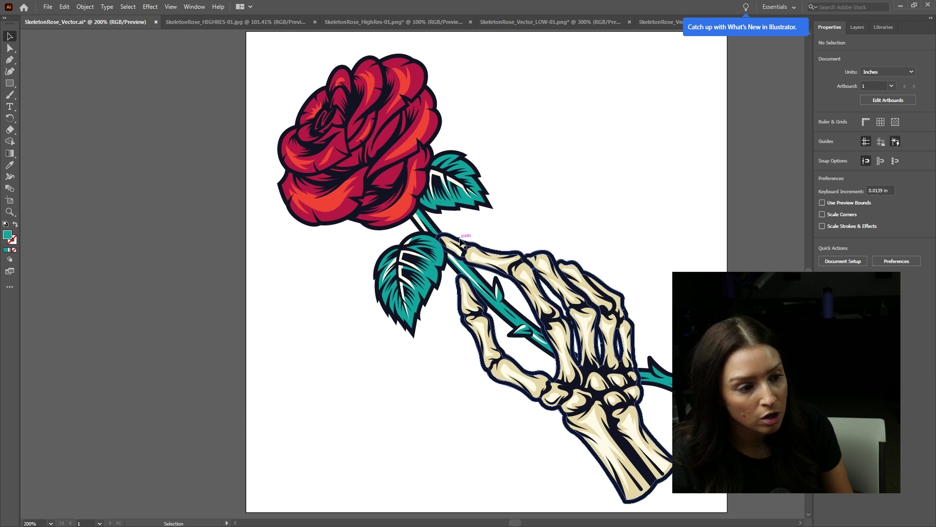
{"action": "left_click", "coordinate": [501, 252]}
- Apply Effect > Stylize > Drop Shadow to the skeleton hand with default settings, then deselect
{"action": "left_click", "coordinate": [152, 8]}
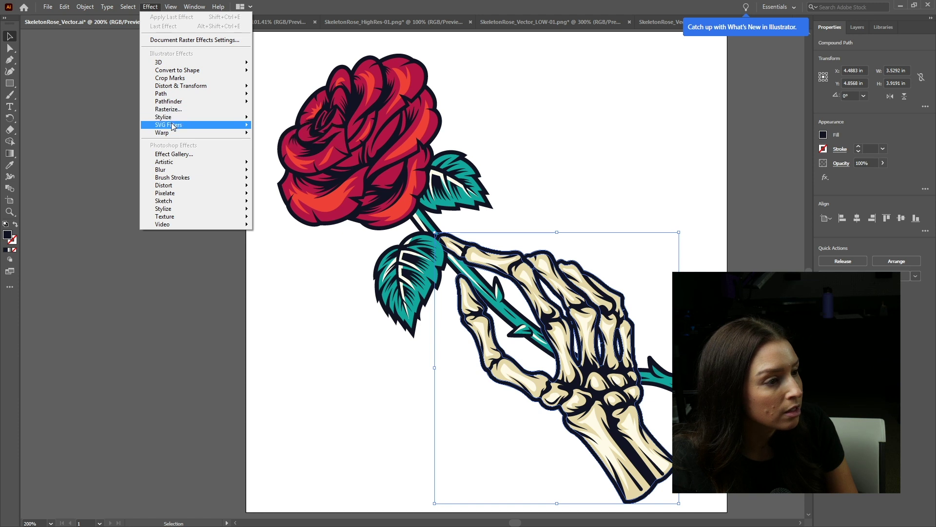
{"action": "mouse_move", "coordinate": [168, 117]}
{"action": "left_click", "coordinate": [296, 121]}
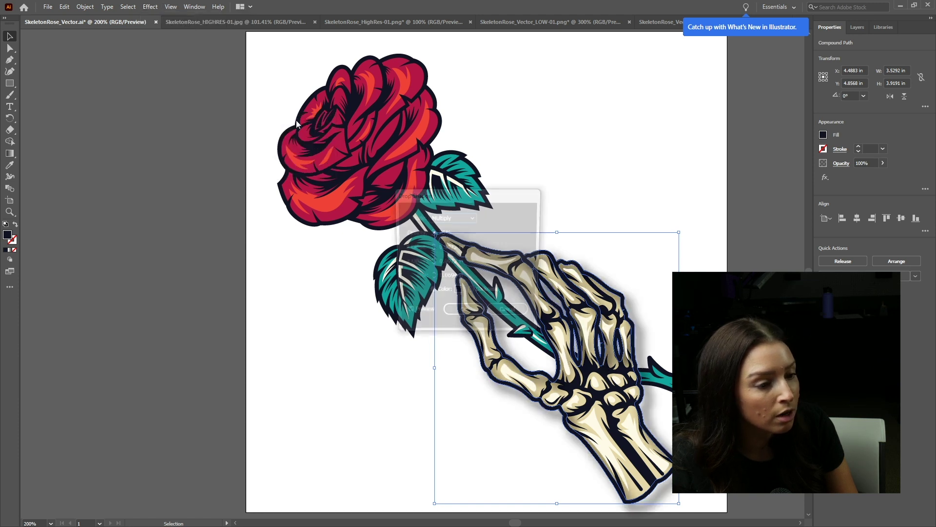
{"action": "left_click", "coordinate": [464, 309]}
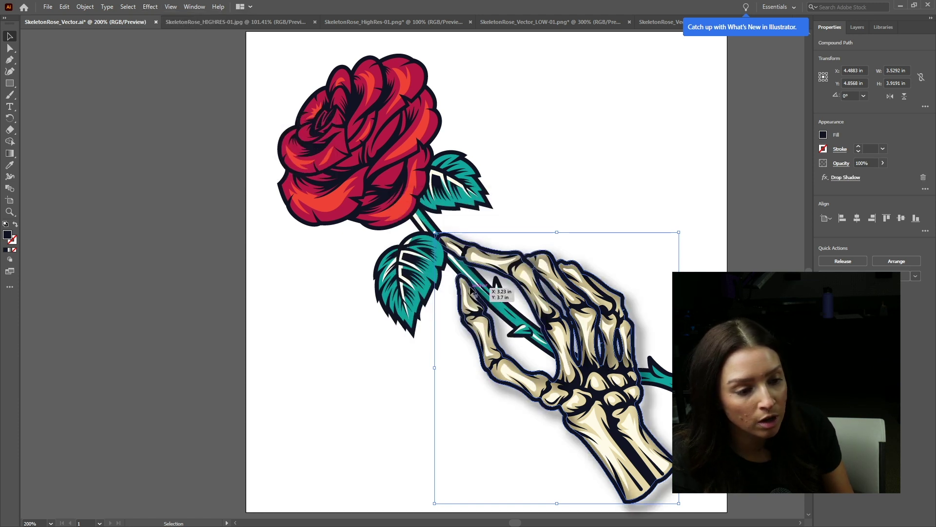
{"action": "left_click", "coordinate": [520, 151]}
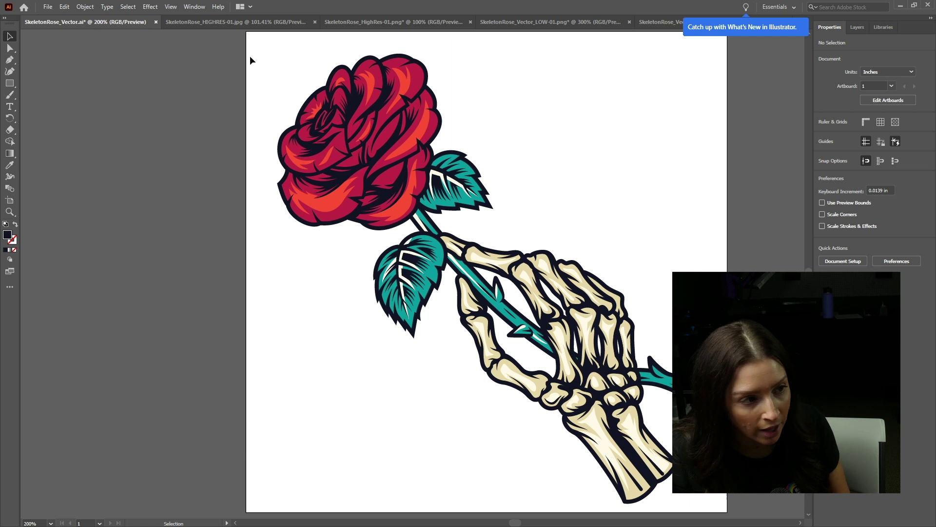
- Draw a dark filled test circle to the right of the artboard
{"action": "left_click", "coordinate": [9, 83]}
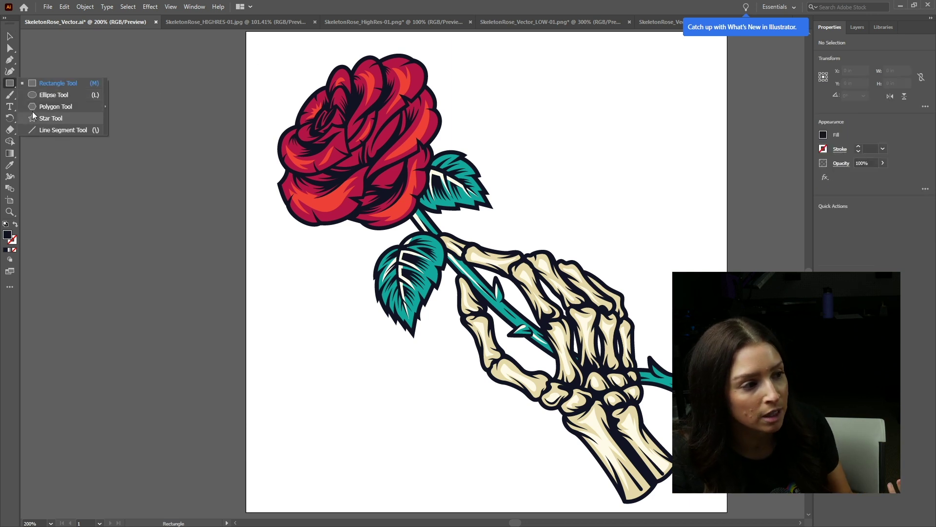
{"action": "left_click", "coordinate": [41, 95]}
{"action": "scroll", "coordinate": [403, 158], "scroll_direction": "right", "scroll_amount": 10}
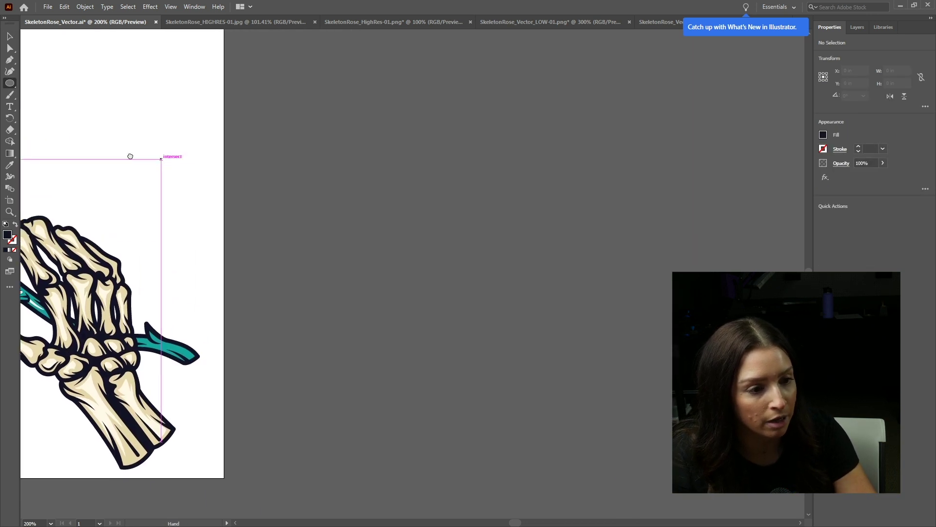
{"action": "left_click_drag", "start_coordinate": [381, 141], "coordinate": [652, 412]}
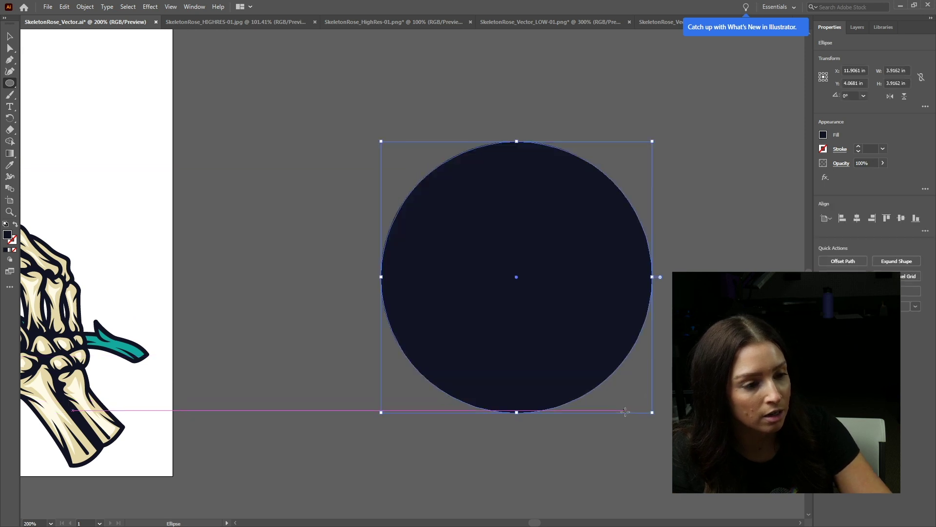
{"action": "key", "text": "v"}
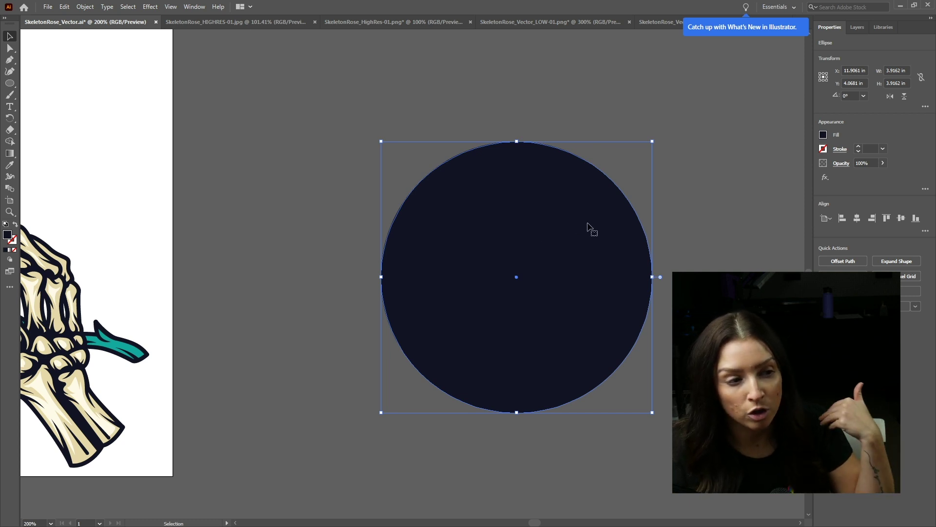
- Set the circle's width alone to 2 in, then undo the change
{"action": "left_click", "coordinate": [921, 77]}
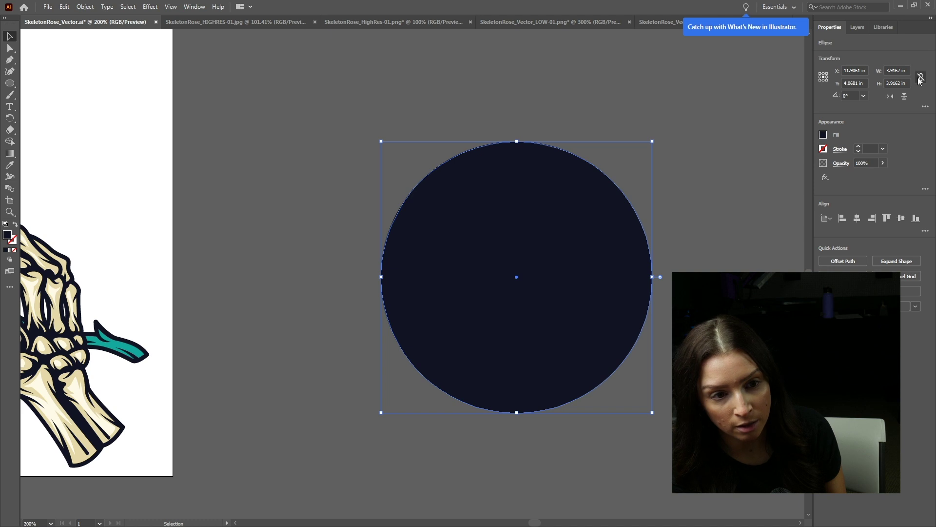
{"action": "left_click", "coordinate": [922, 77]}
{"action": "double_click", "coordinate": [894, 71]}
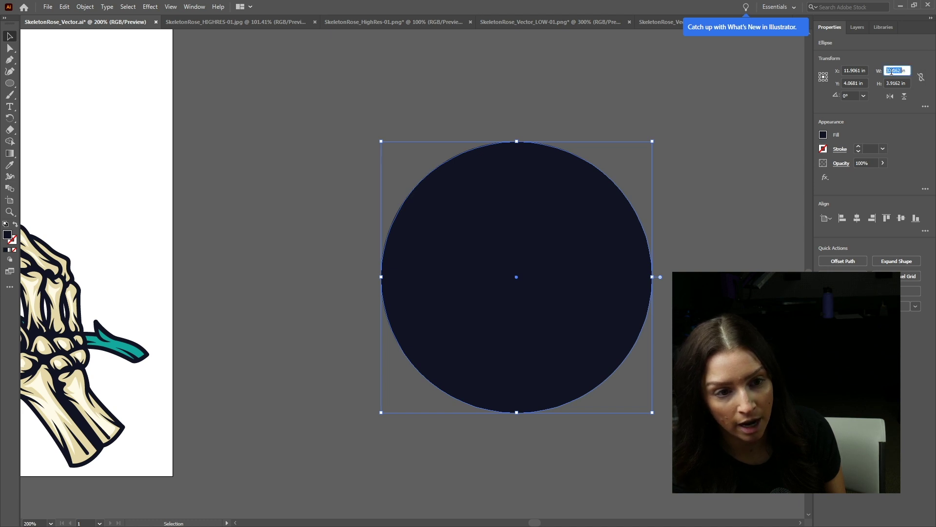
{"action": "type", "text": "2"}
{"action": "key", "text": "Return"}
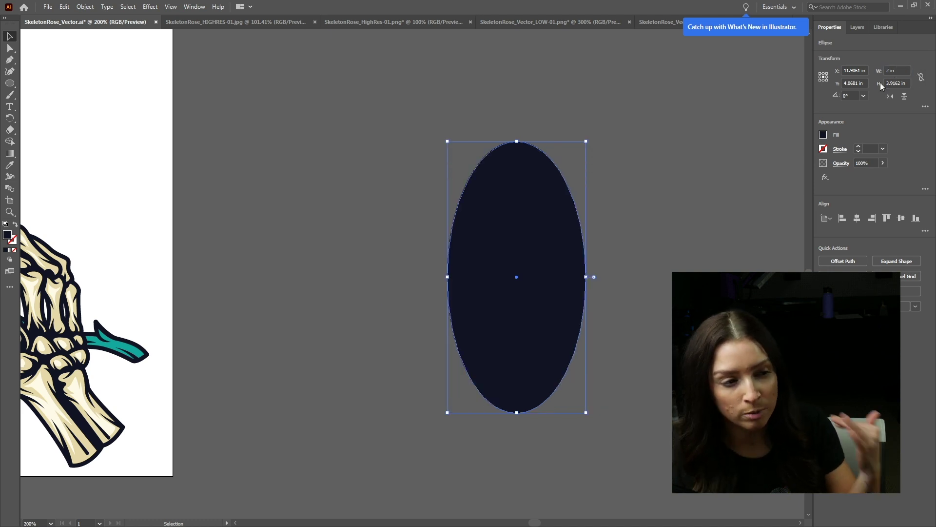
{"action": "key", "text": "ctrl+z"}
{"action": "left_click", "coordinate": [700, 204]}
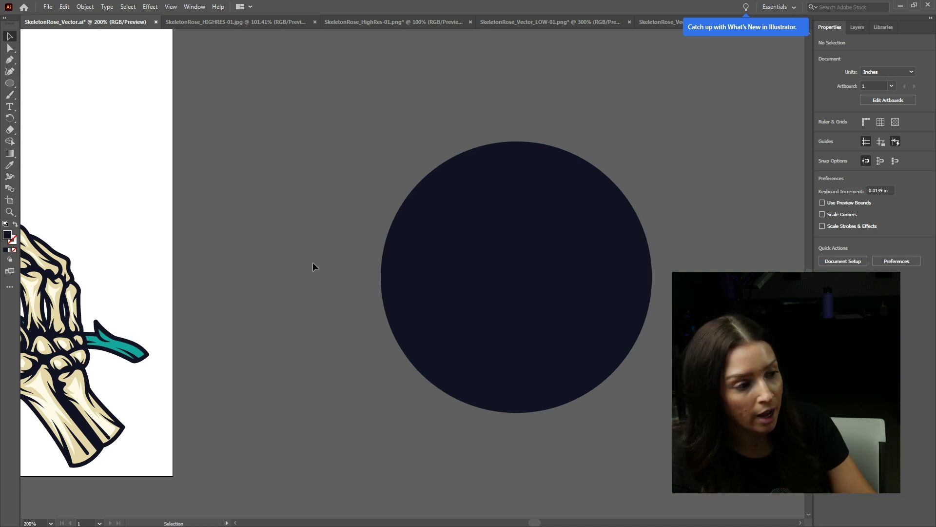
{"action": "scroll", "coordinate": [272, 257], "scroll_direction": "left", "scroll_amount": 8}
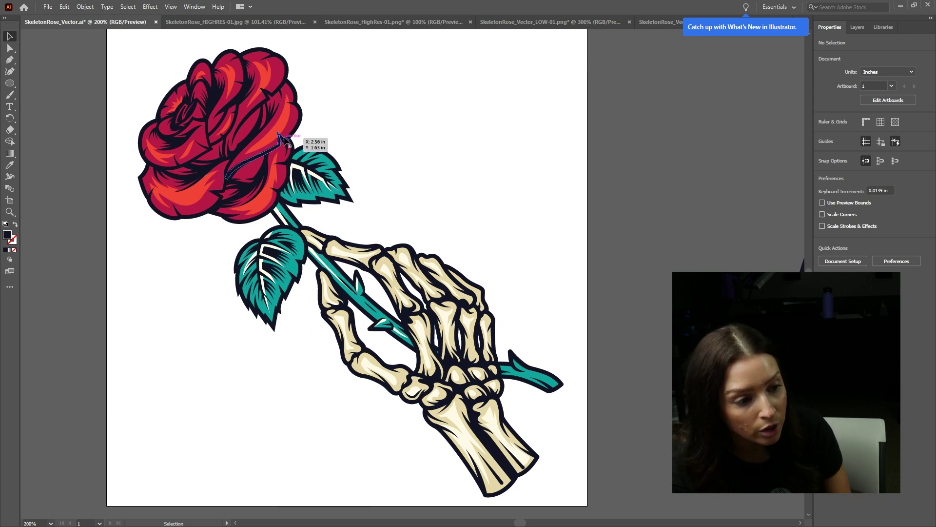
- Select all the rose artwork and scale it proportionally to 8 in height
{"action": "key", "text": "ctrl+a"}
{"action": "left_click", "coordinate": [896, 83]}
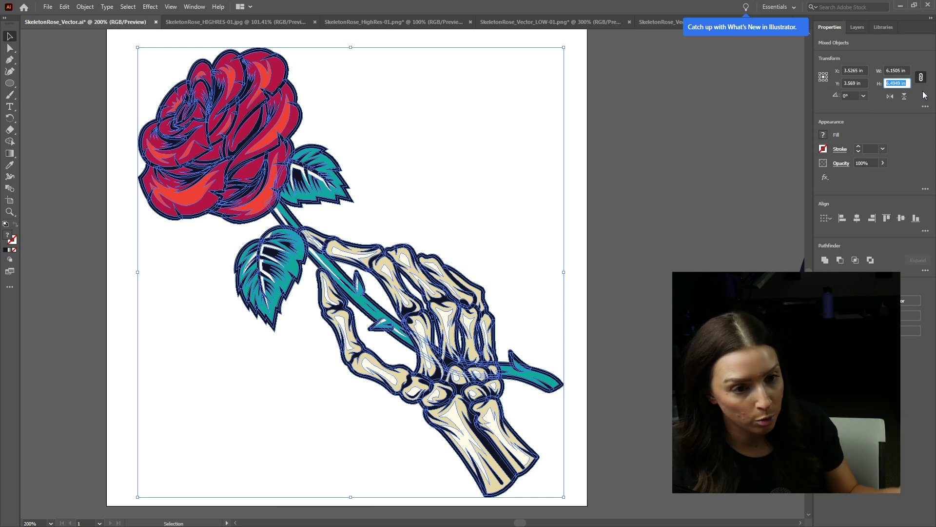
{"action": "type", "text": "8"}
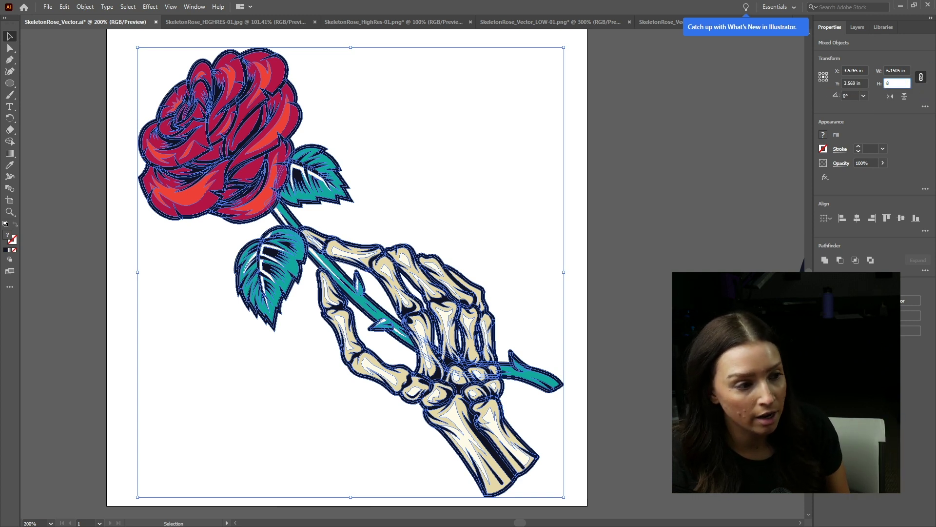
{"action": "key", "text": "Return"}
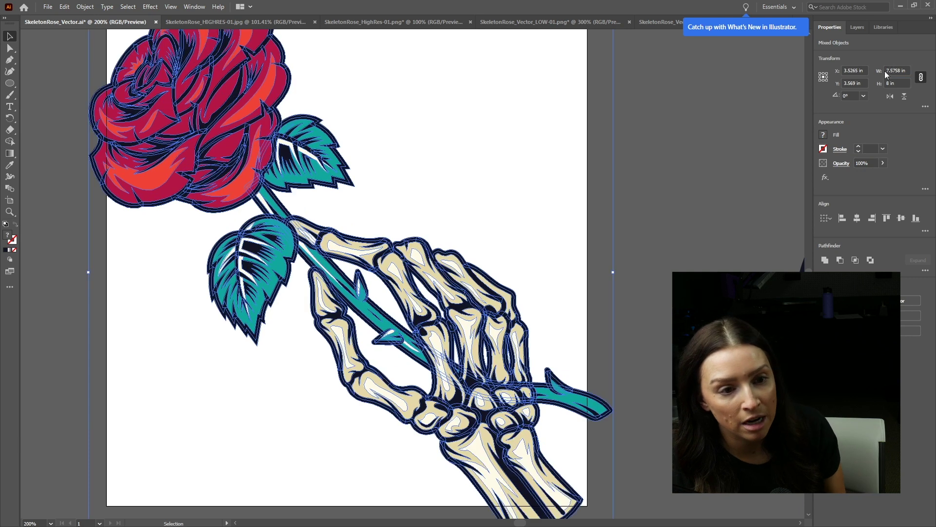
{"action": "left_click", "coordinate": [708, 184]}
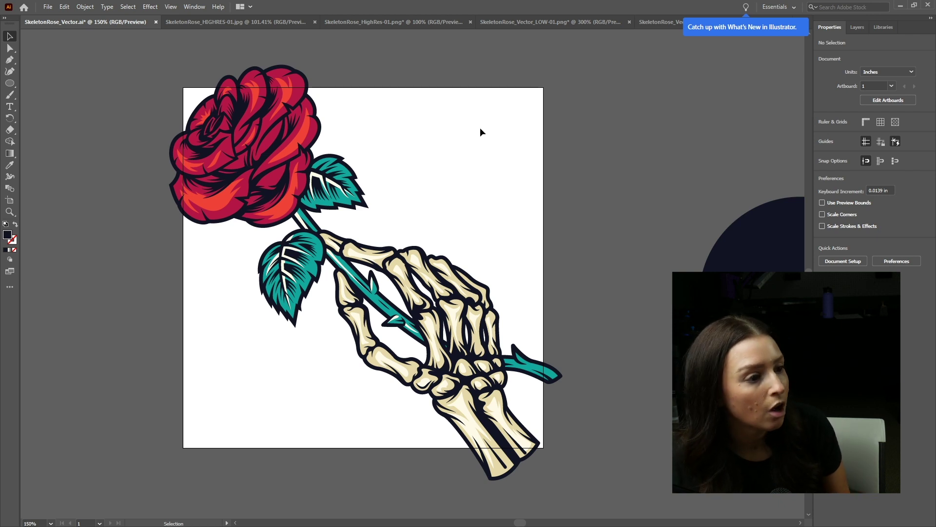
- Bring the SkeletonRose_Vector-01.png document to the front
{"action": "left_click", "coordinate": [48, 7]}
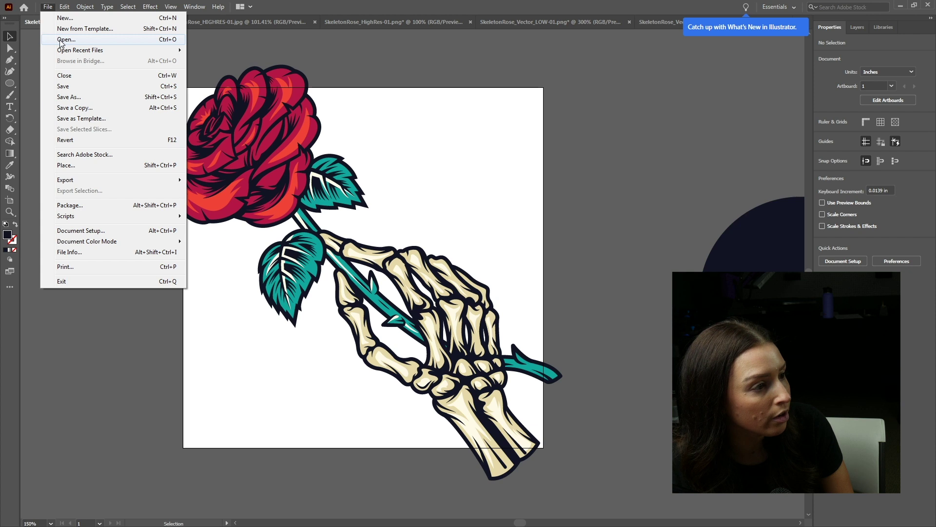
{"action": "left_click", "coordinate": [563, 26]}
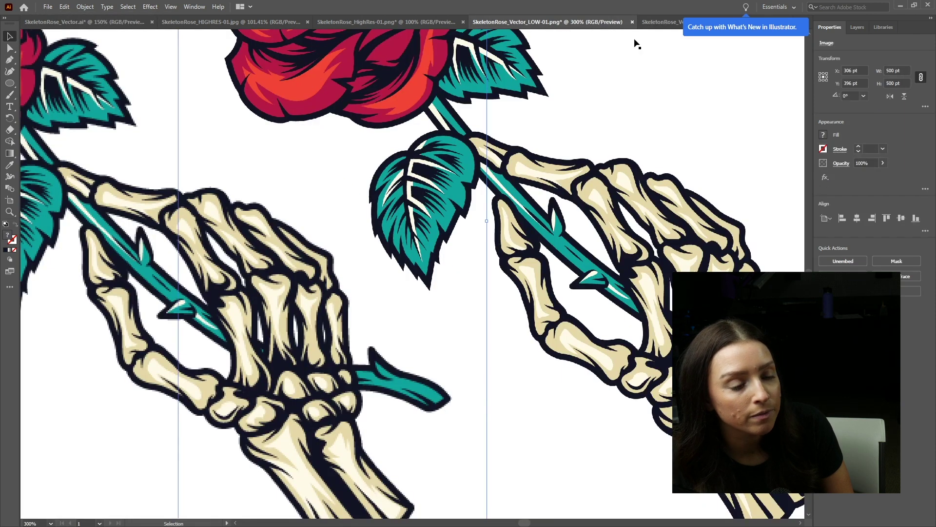
{"action": "left_click", "coordinate": [703, 22]}
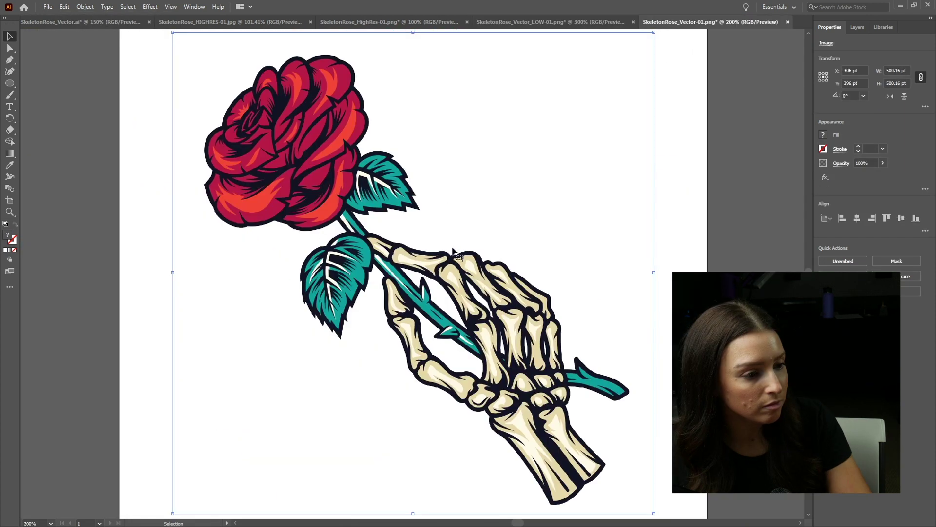
- Convert the document to CMYK Color, then undo to compare the colours
{"action": "left_click", "coordinate": [47, 7]}
{"action": "mouse_move", "coordinate": [161, 242]}
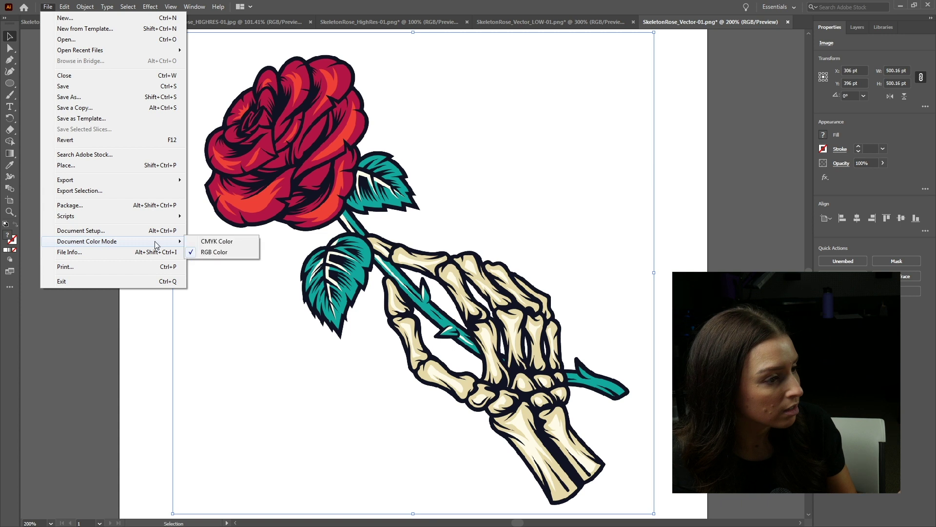
{"action": "left_click", "coordinate": [212, 243]}
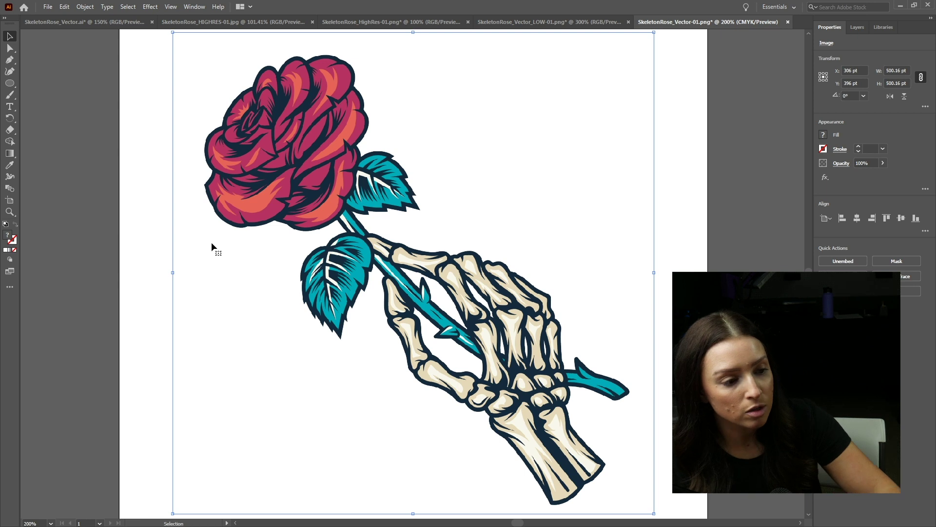
{"action": "key", "text": "a"}
{"action": "key", "text": "ctrl+z"}
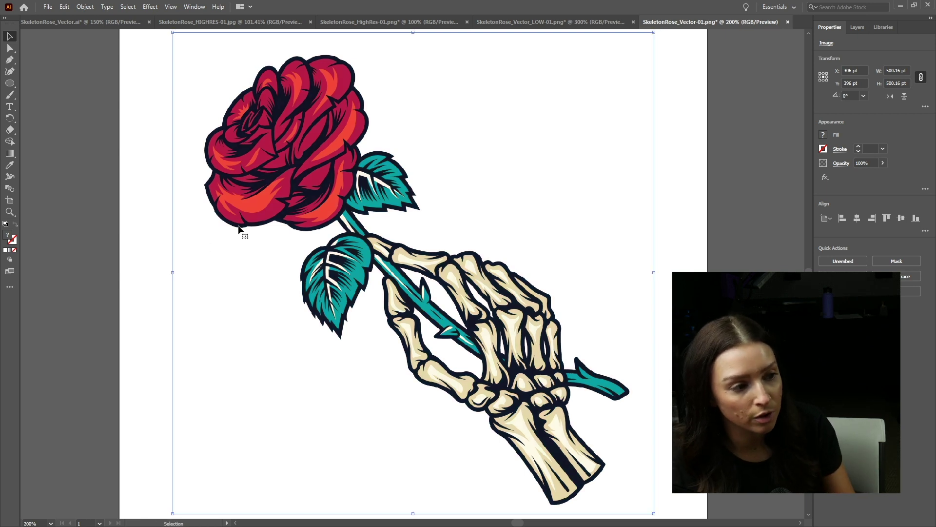
- Reapply CMYK Color document mode to SkeletonRose_Vector-01.png
{"action": "left_click", "coordinate": [65, 6]}
{"action": "mouse_move", "coordinate": [48, 6]}
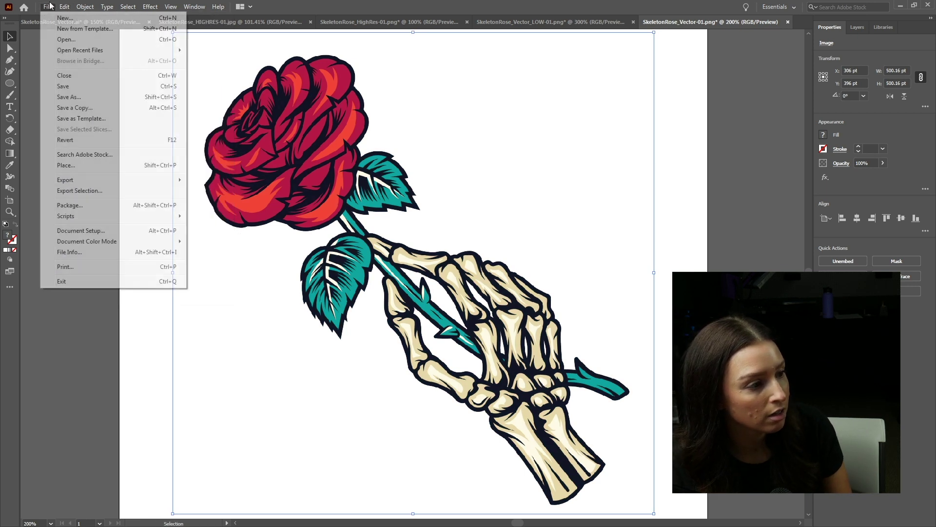
{"action": "mouse_move", "coordinate": [97, 241]}
{"action": "left_click", "coordinate": [201, 242]}
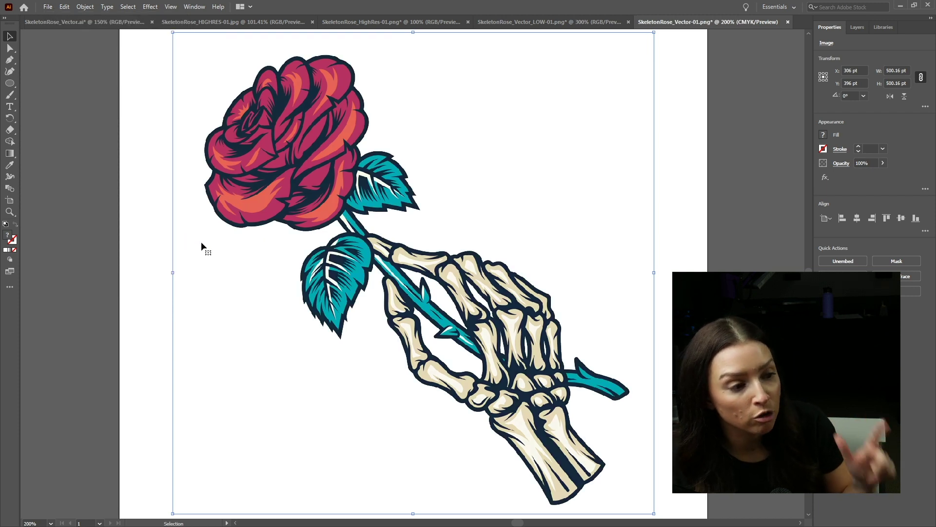
{"action": "left_click", "coordinate": [47, 7]}
{"action": "key", "text": "Escape"}
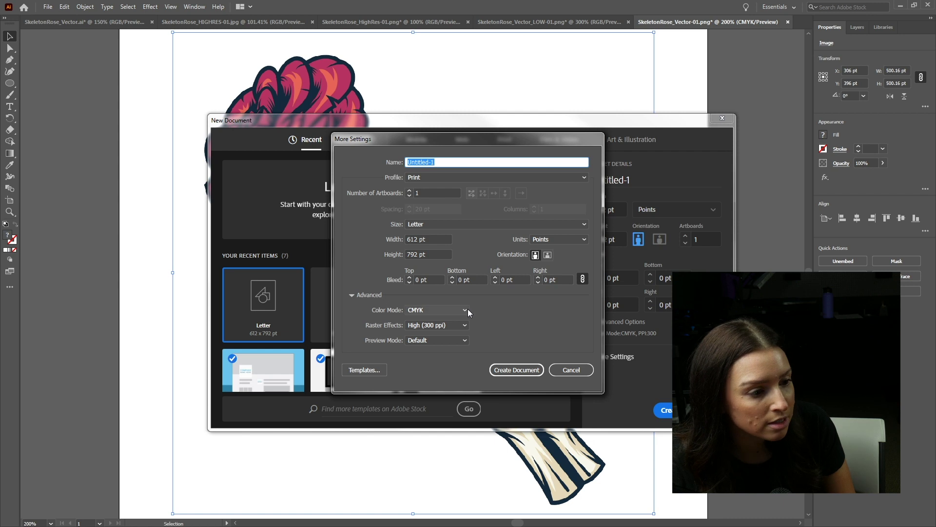
- Set the new Letter document's colour mode to RGB and create it
{"action": "left_click", "coordinate": [469, 308]}
{"action": "left_click", "coordinate": [425, 328]}
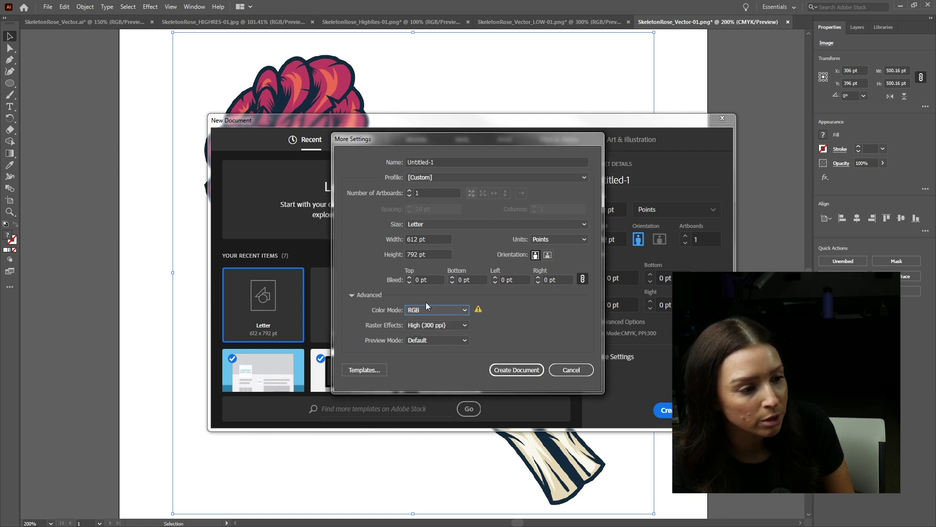
{"action": "left_click", "coordinate": [518, 371]}
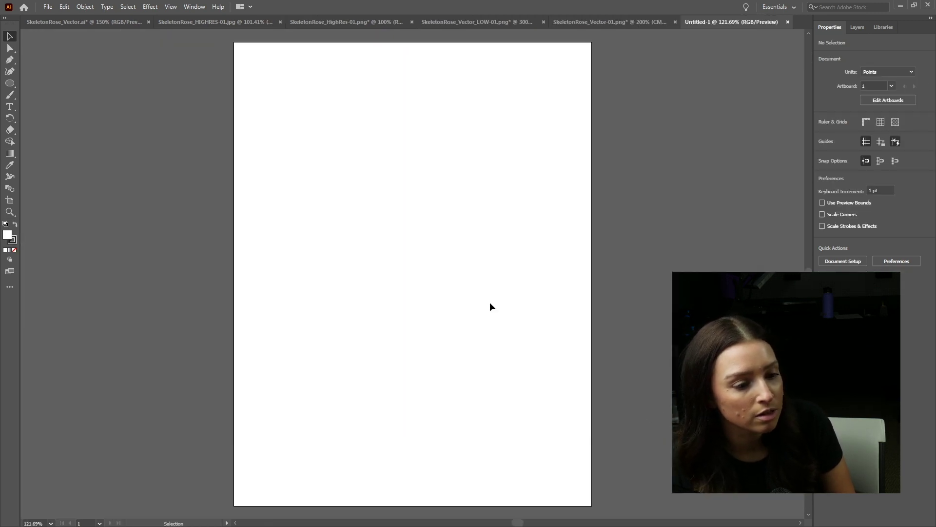
{"action": "left_click", "coordinate": [9, 85]}
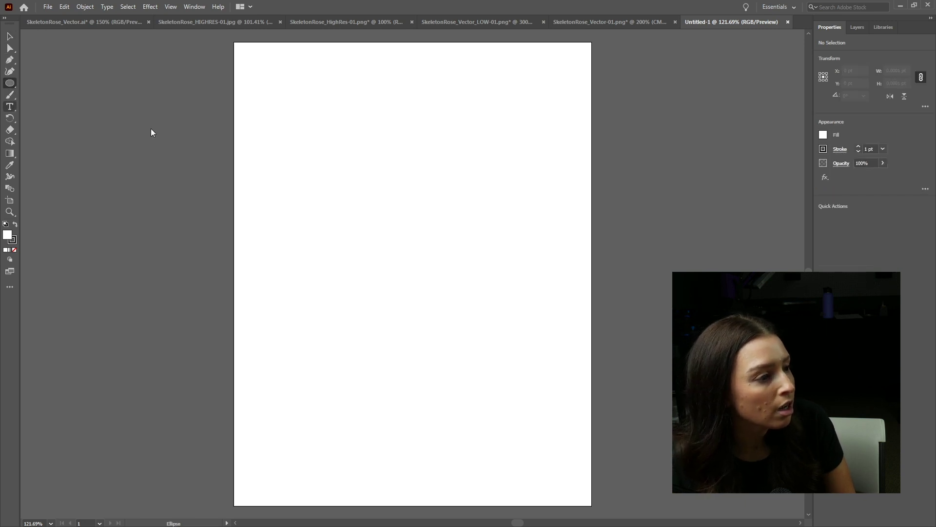
- Type HELLO on the page and convert the text to outlines
{"action": "left_click", "coordinate": [335, 183]}
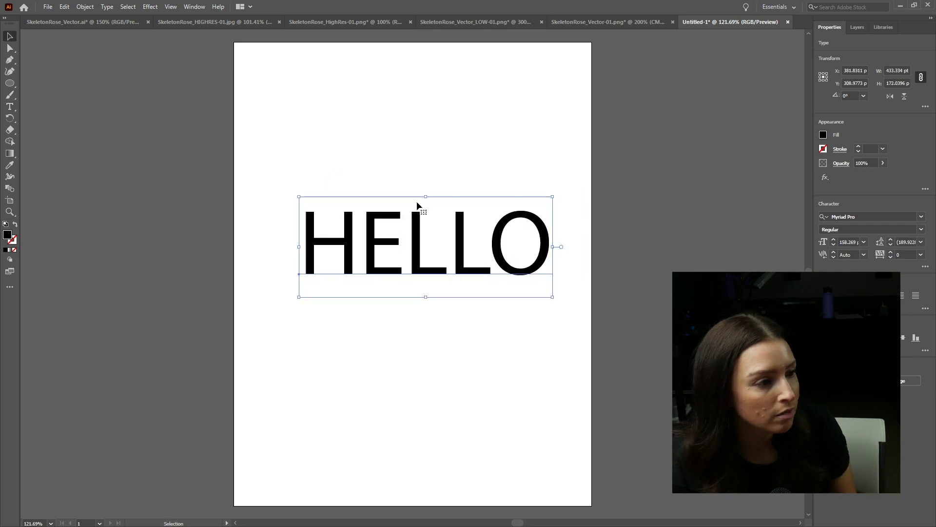
{"action": "left_click", "coordinate": [107, 6]}
{"action": "right_click", "coordinate": [431, 261]}
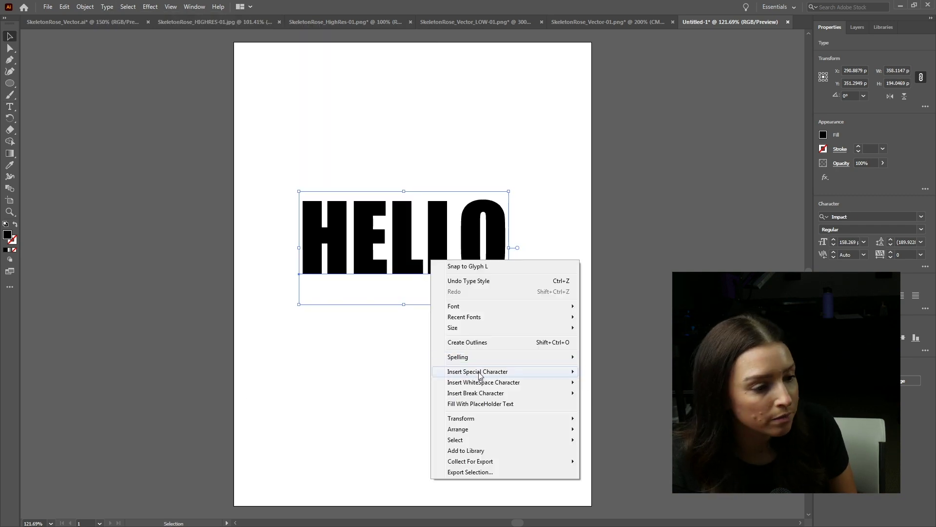
{"action": "left_click", "coordinate": [536, 371]}
- Fill the HELLO letters yellow, green, blue, red and orange from the Color panel
{"action": "left_click", "coordinate": [194, 7]}
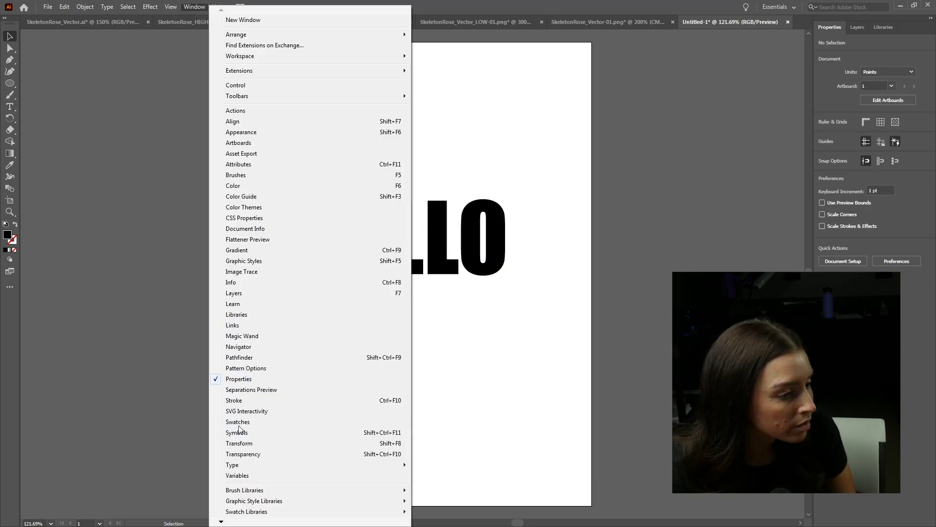
{"action": "left_click", "coordinate": [219, 90]}
{"action": "left_click", "coordinate": [754, 76]}
{"action": "left_click", "coordinate": [194, 6]}
{"action": "key", "text": "Escape"}
{"action": "left_click", "coordinate": [721, 132]}
{"action": "left_click", "coordinate": [728, 100]}
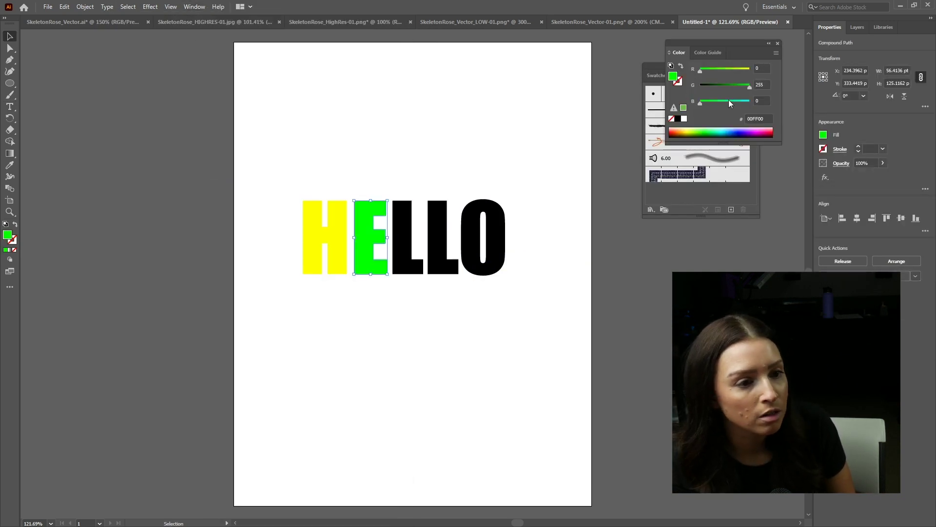
{"action": "left_click", "coordinate": [753, 69]}
{"action": "left_click", "coordinate": [721, 132]}
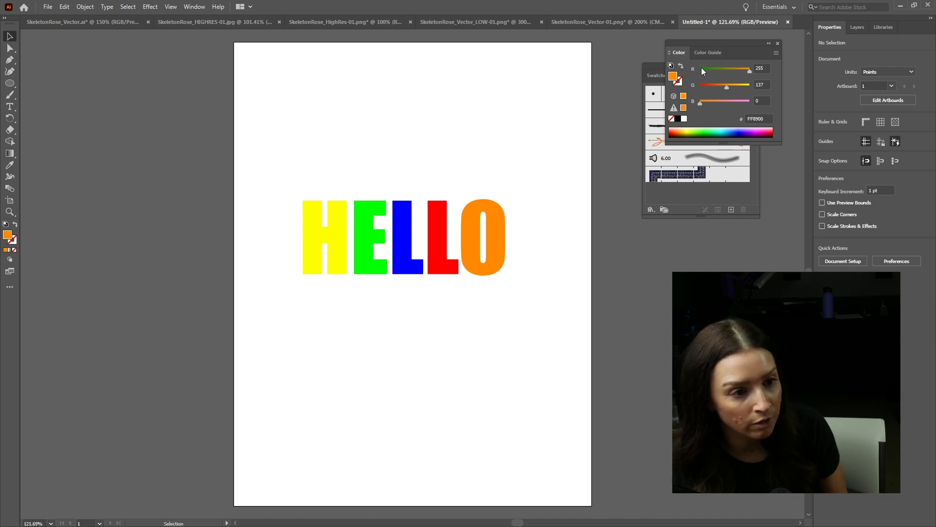
{"action": "left_click", "coordinate": [47, 7]}
{"action": "mouse_move", "coordinate": [93, 242]}
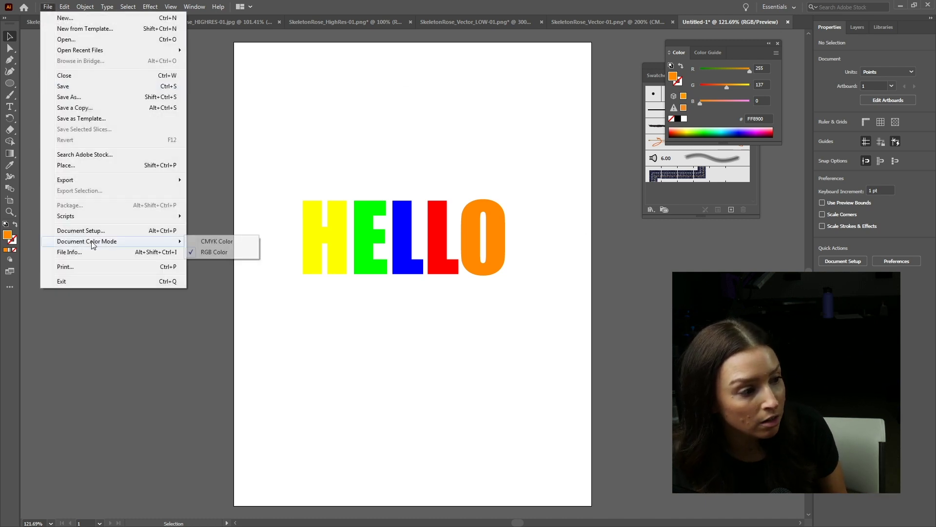
- Switch the Untitled-1 HELLO document to CMYK Color mode to compare its duller letter colours
{"action": "left_click", "coordinate": [226, 243]}
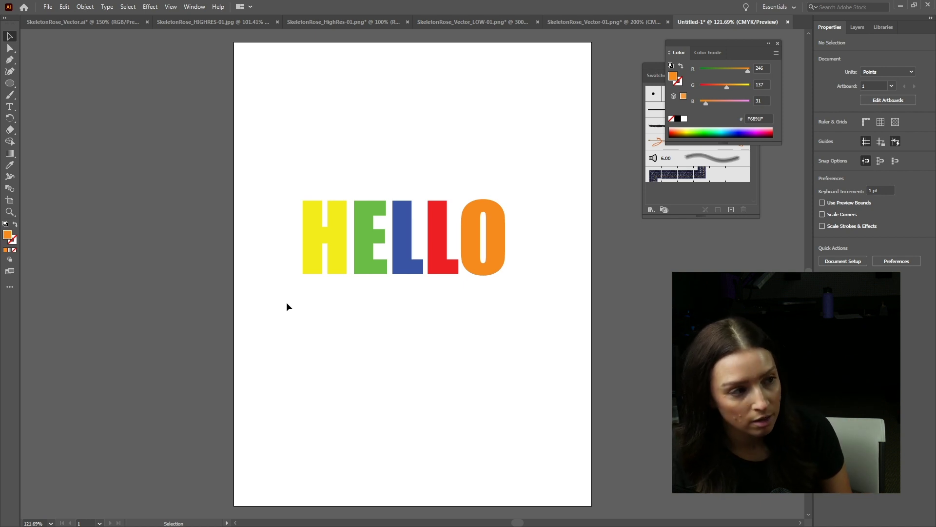
{"action": "left_click", "coordinate": [47, 7]}
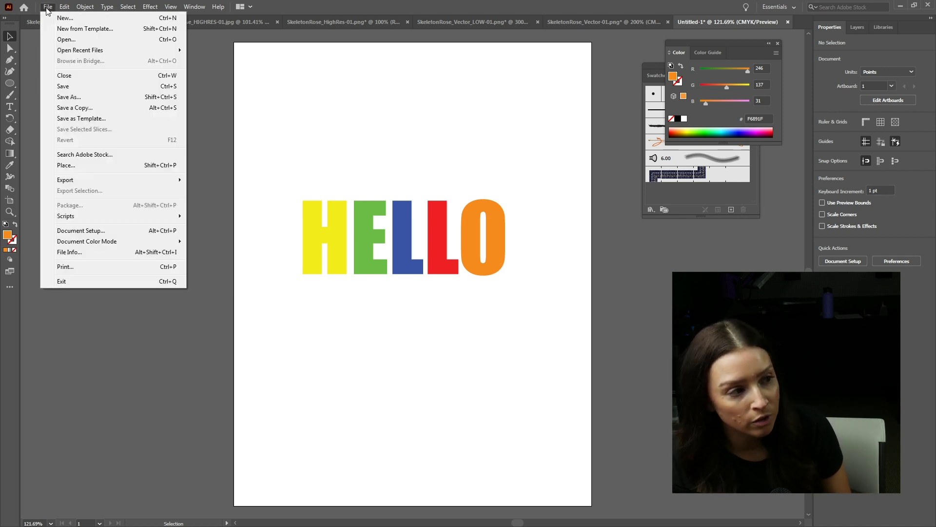